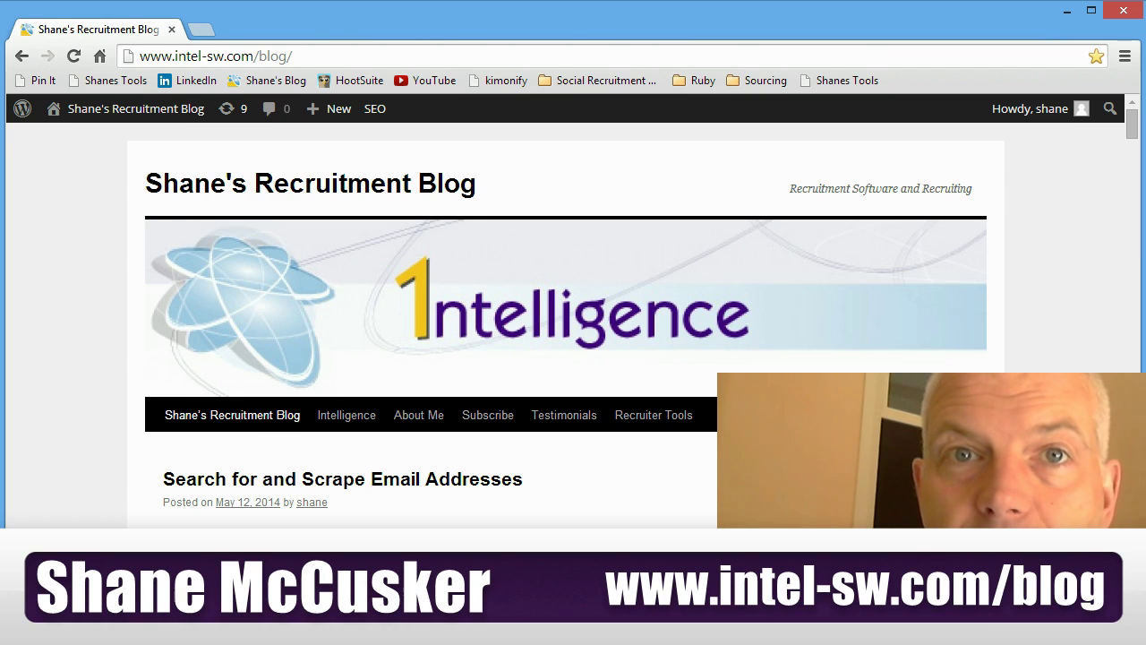
- Try to add the Shane's Tools bookmarklet from the Search for and Scrape Email Addresses post to the bookmarks bar
scroll(573, 358, down, 1)
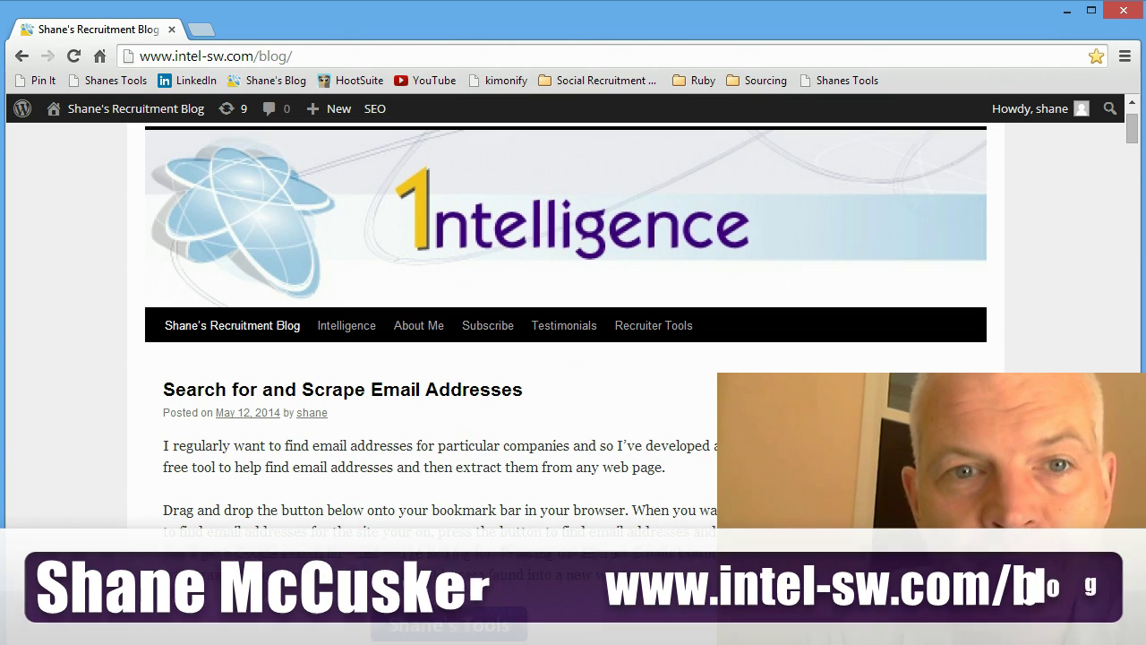
scroll(573, 358, down, 1)
scroll(573, 358, down, 1)
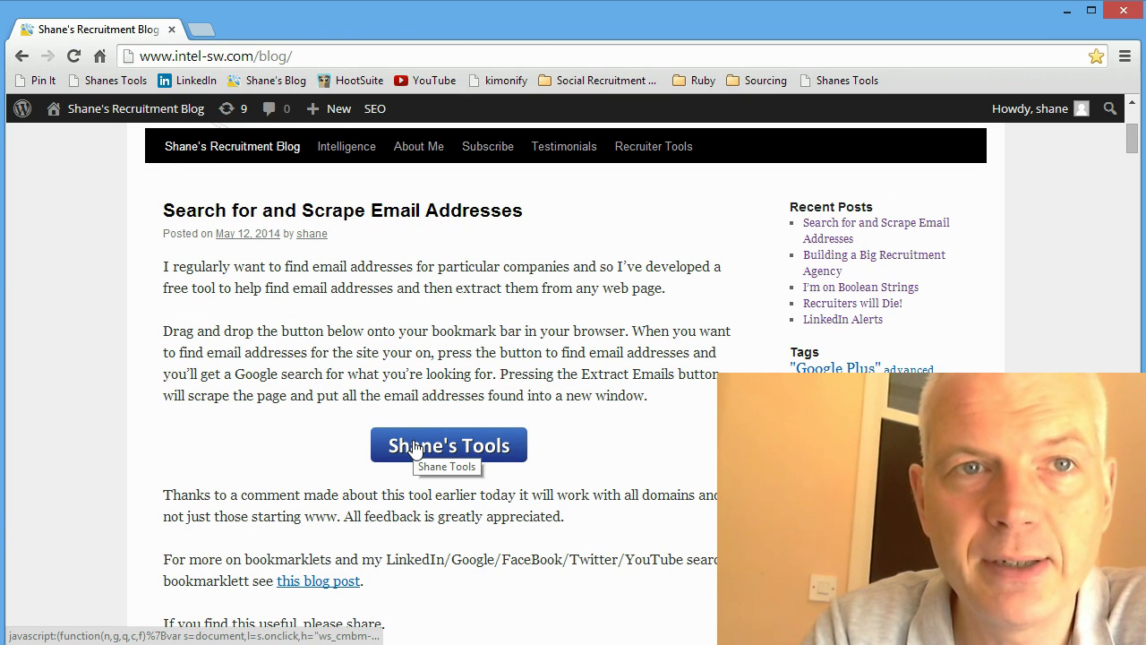
mouse_move(416, 448)
mouse_down()
mouse_move(434, 391)
mouse_move(449, 391)
mouse_move(187, 108)
mouse_move(150, 94)
mouse_move(133, 231)
mouse_up()
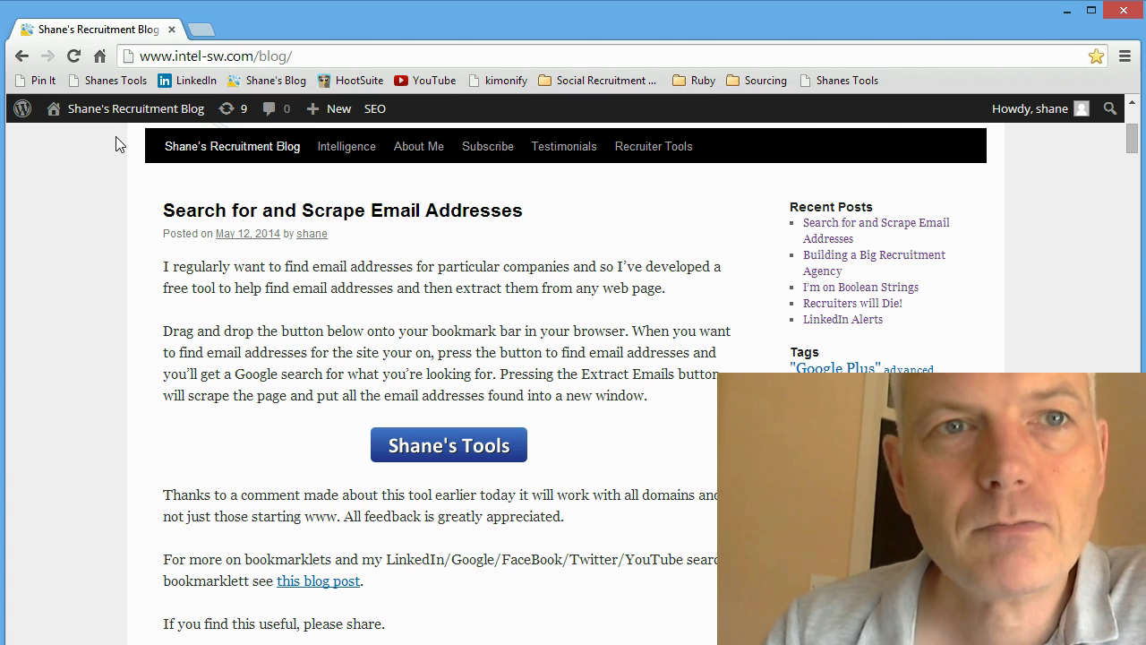
- Draft the tweet "Hello World !!" through the Shanes Tools bookmarklet and discard it without posting
click(112, 80)
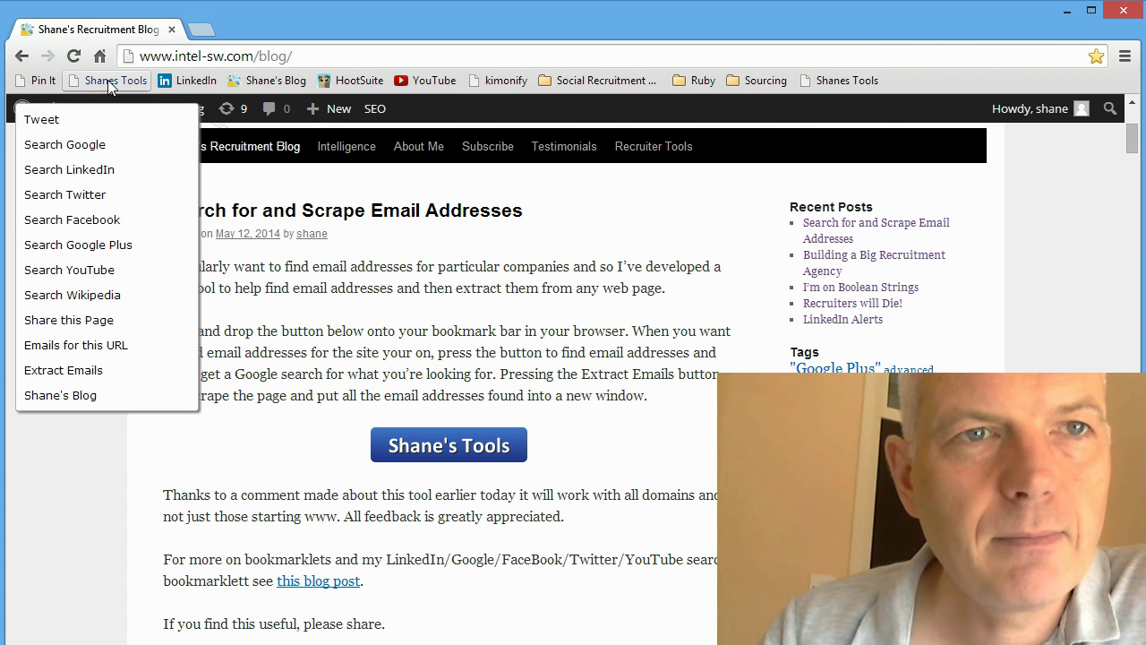
click(90, 122)
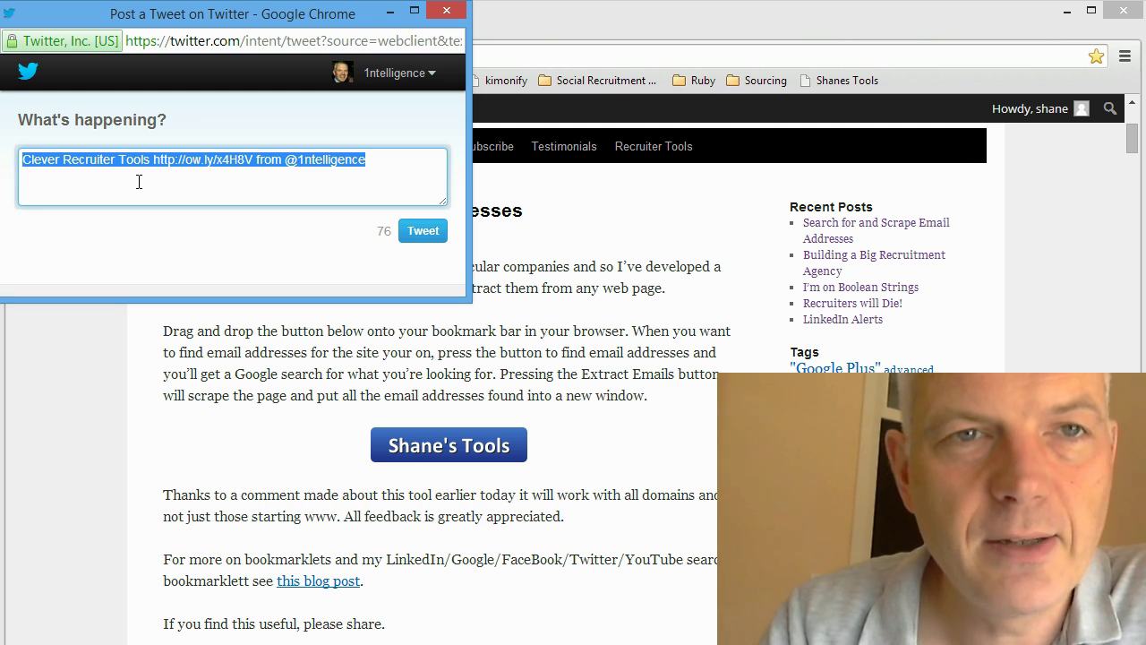
text(Hello )
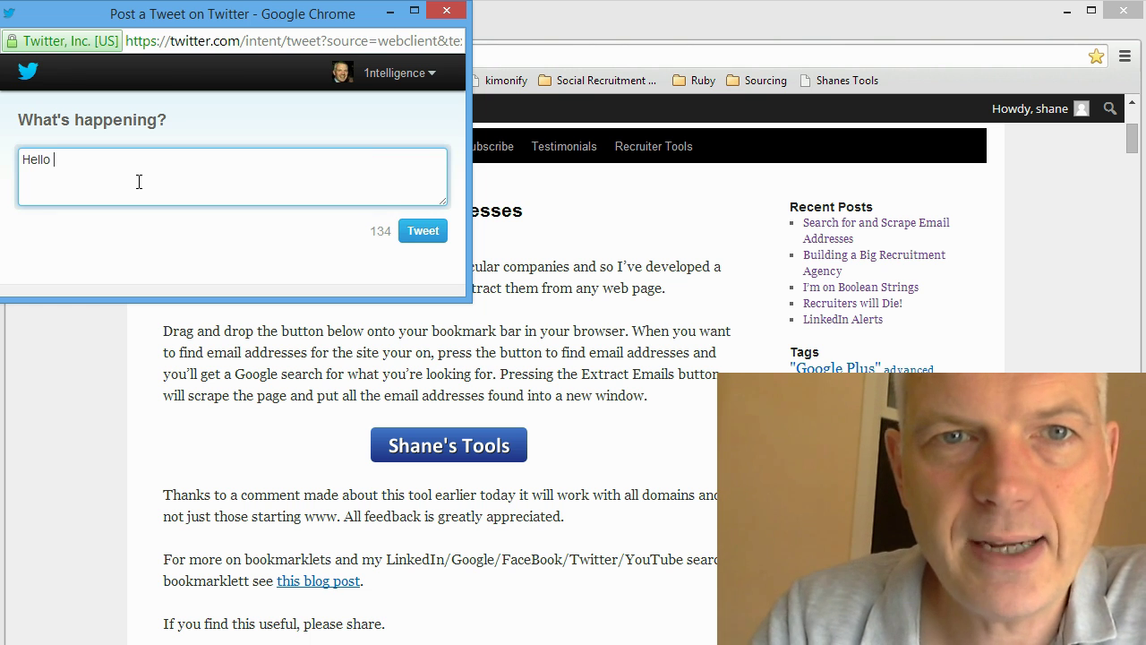
text(World !!)
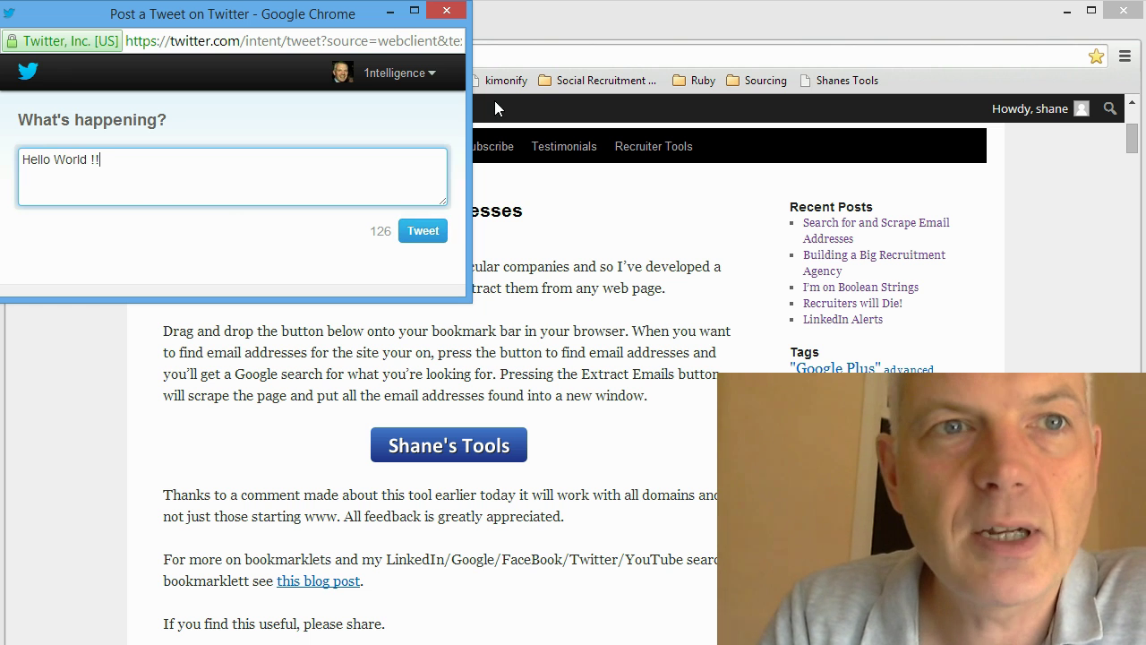
click(448, 13)
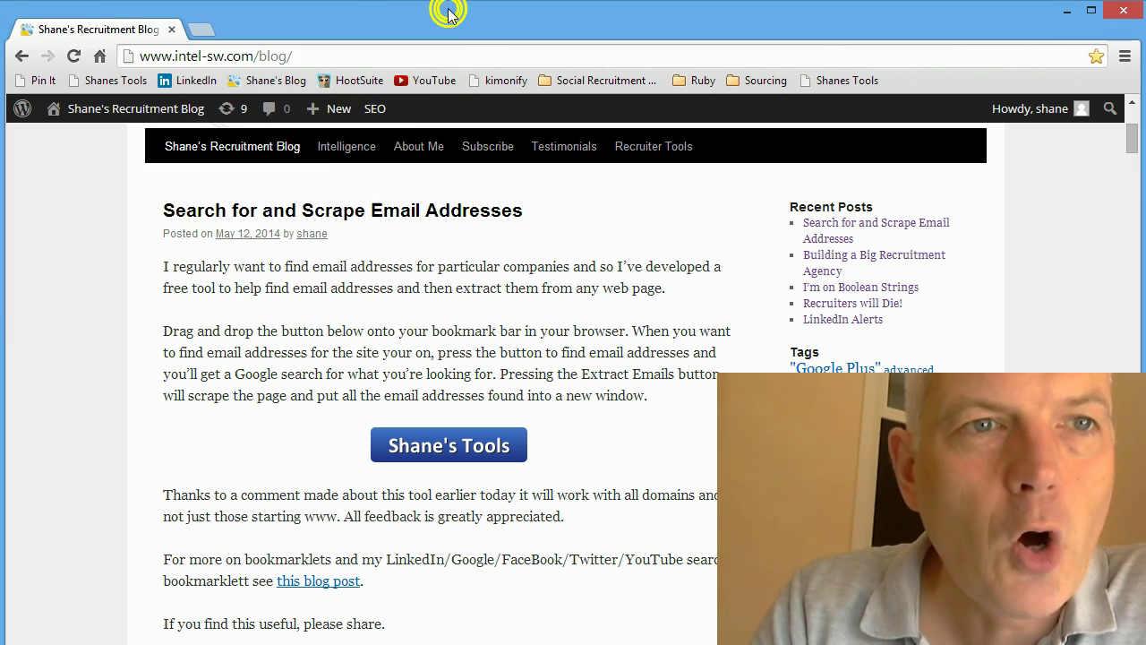
- Select the interviewed man's name above the video in the Building a Big Recruitment Agency post and search Google for it with Shanes Tools
click(116, 80)
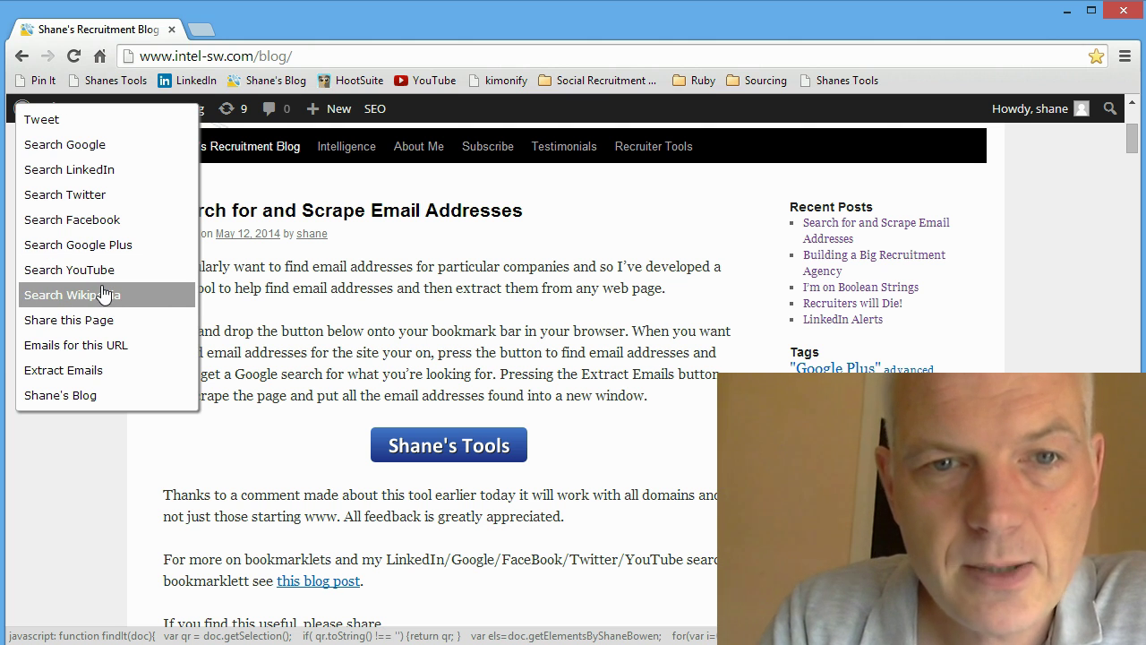
click(89, 536)
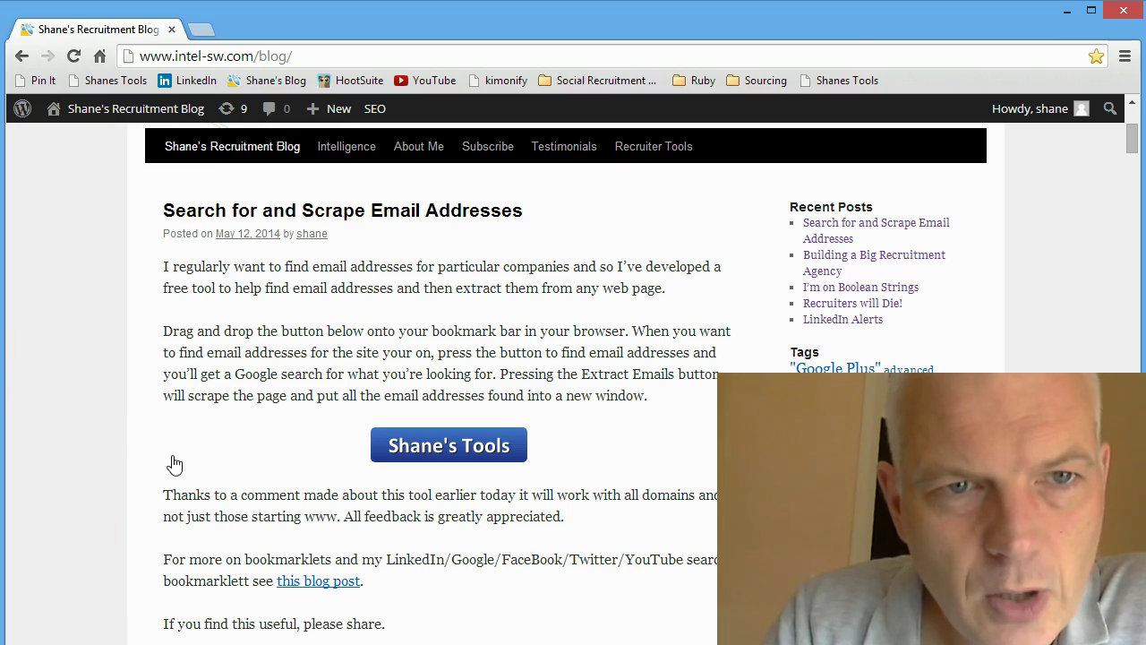
scroll(113, 432, down, 6)
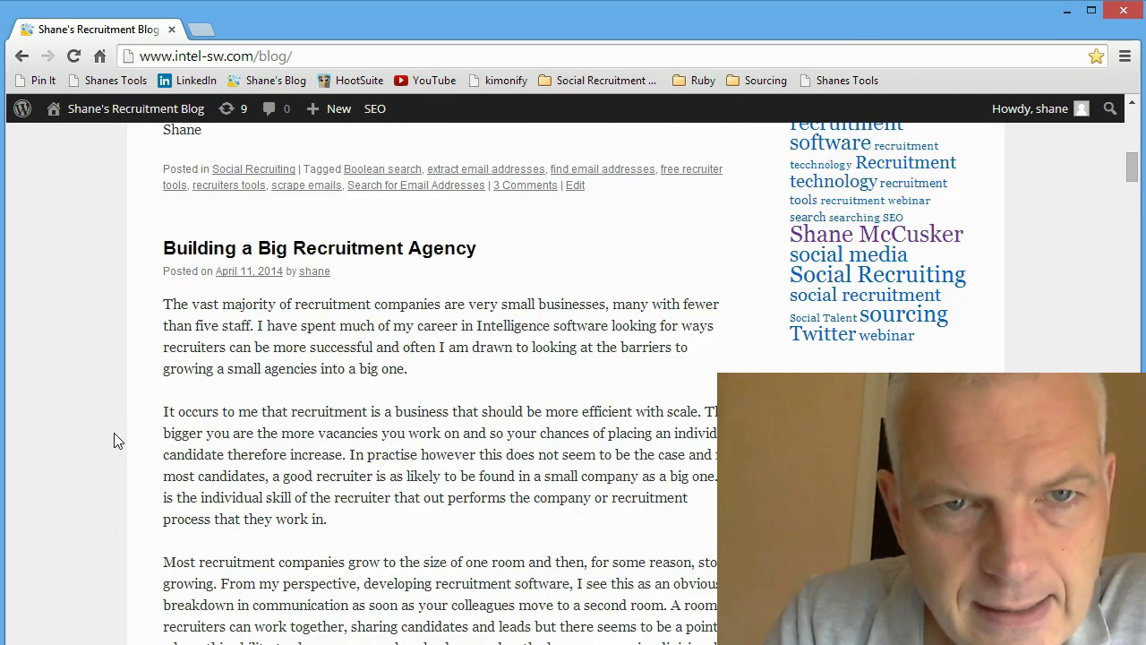
scroll(113, 433, down, 4)
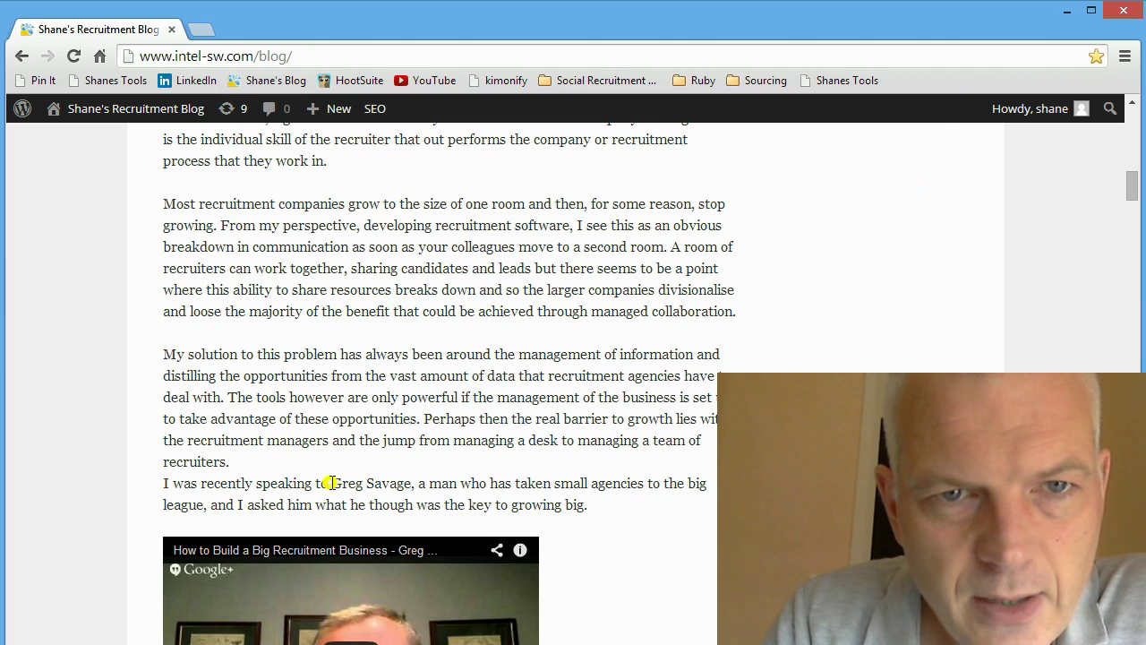
drag(330, 484, 413, 482)
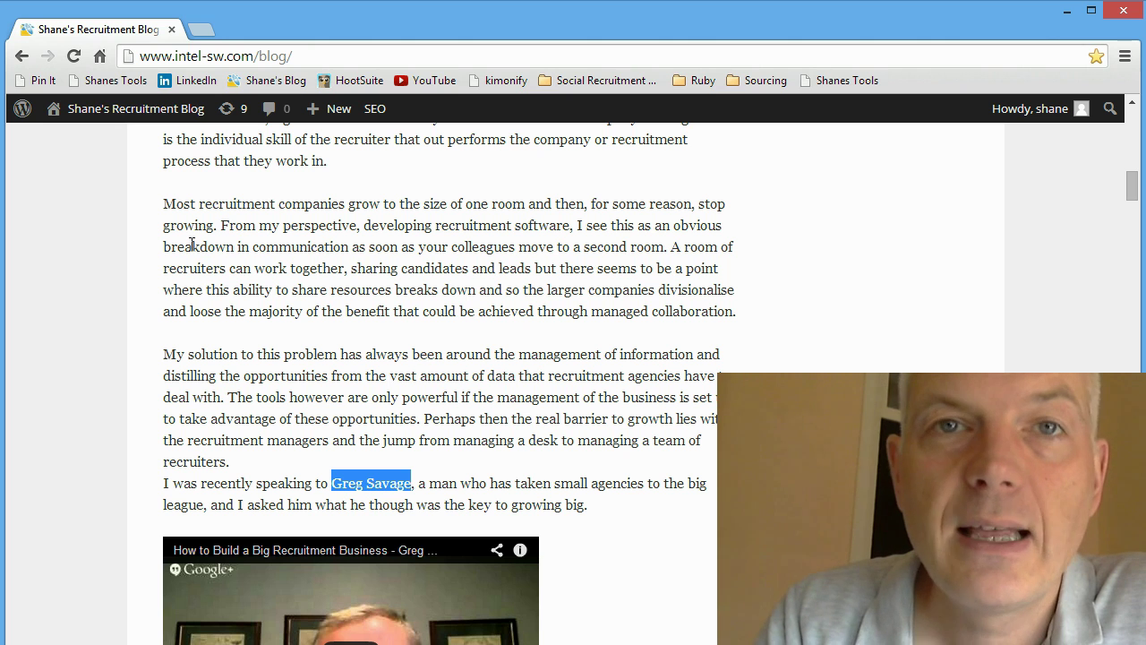
click(116, 80)
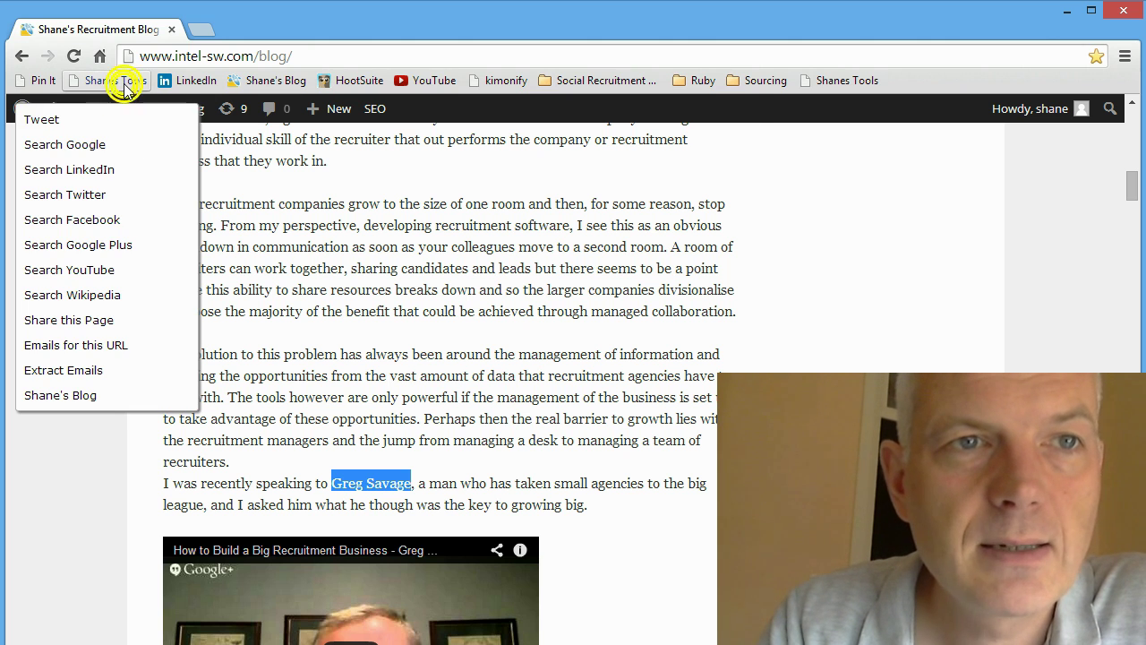
click(82, 145)
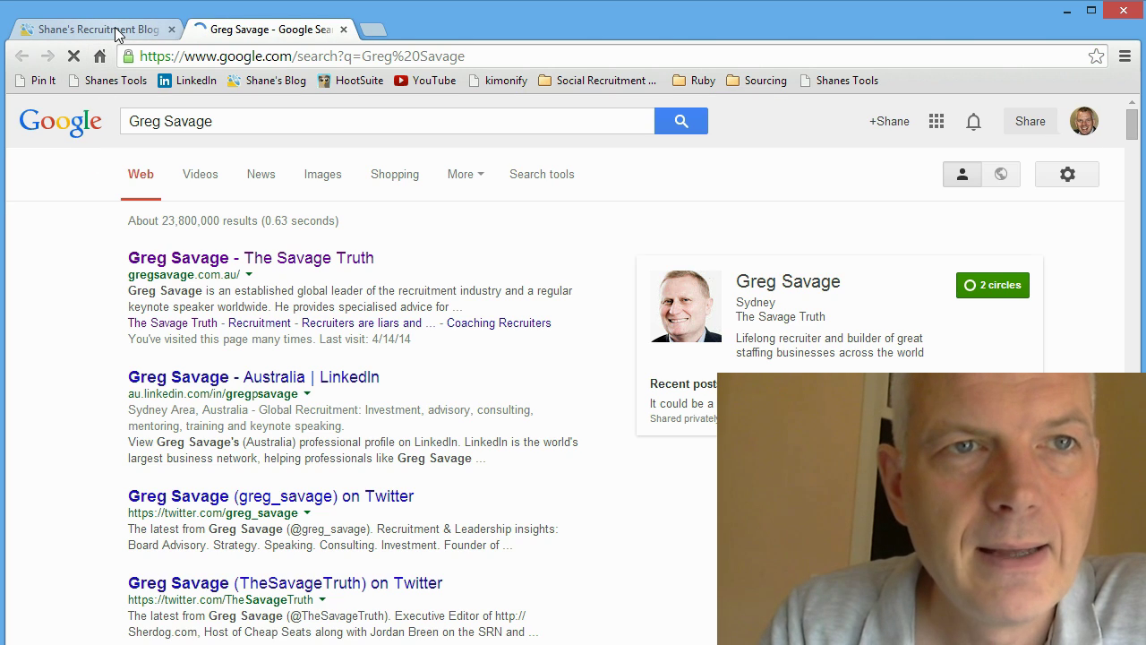
- Search LinkedIn and Twitter for the name selected in the blog post, using the Shanes Tools bookmarklet
click(115, 27)
click(113, 81)
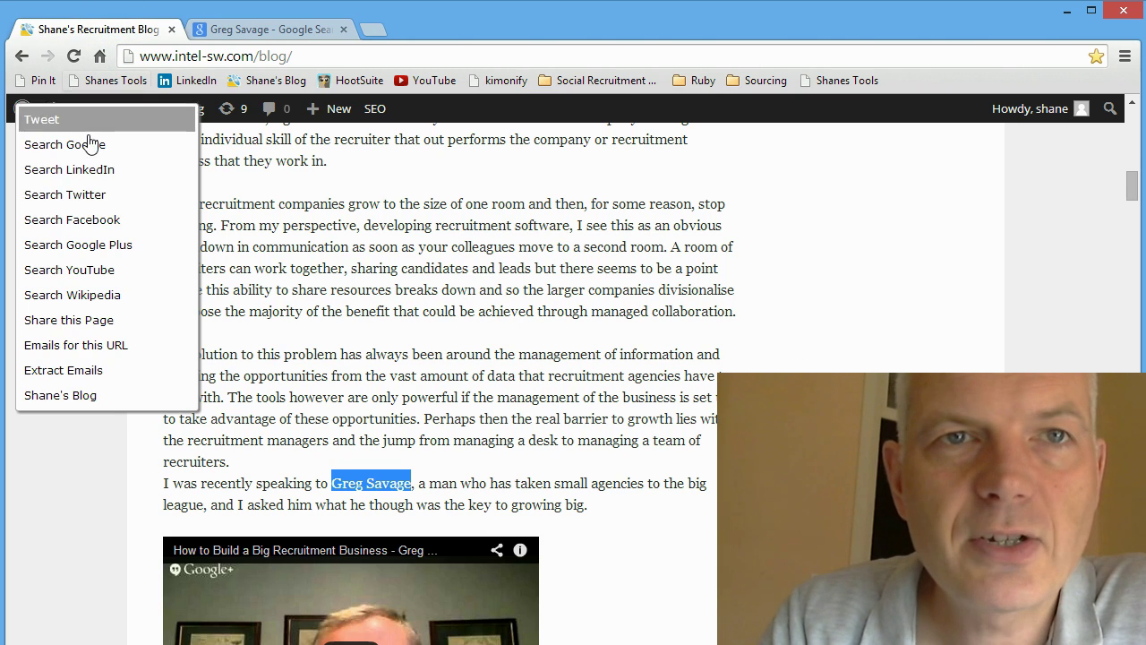
click(76, 171)
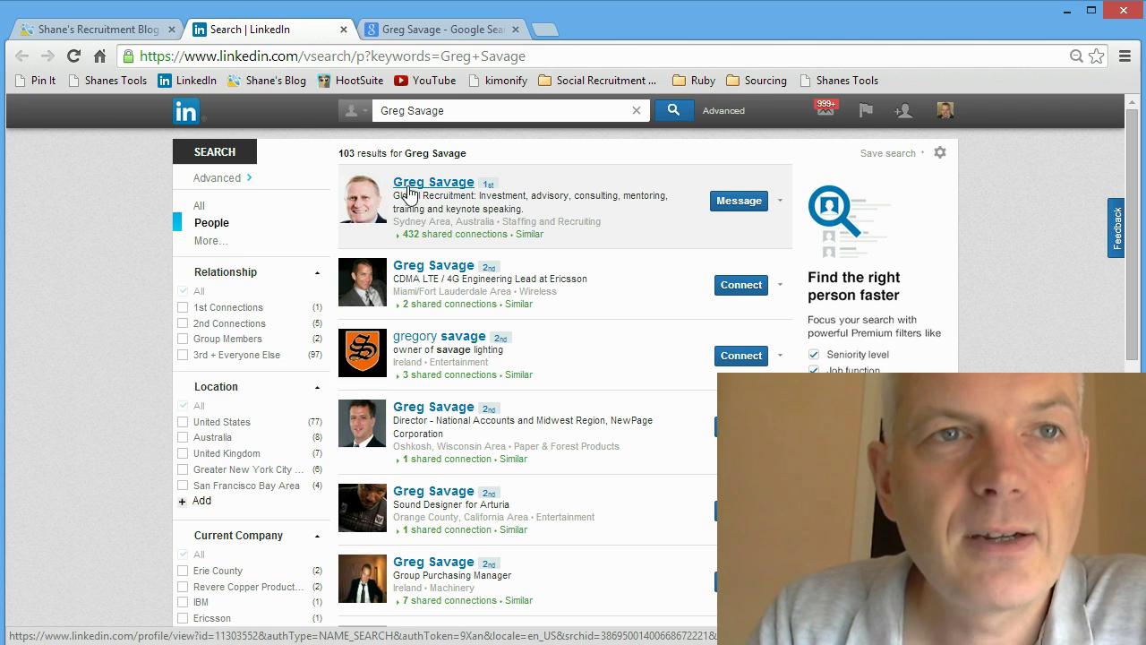
click(79, 29)
click(104, 83)
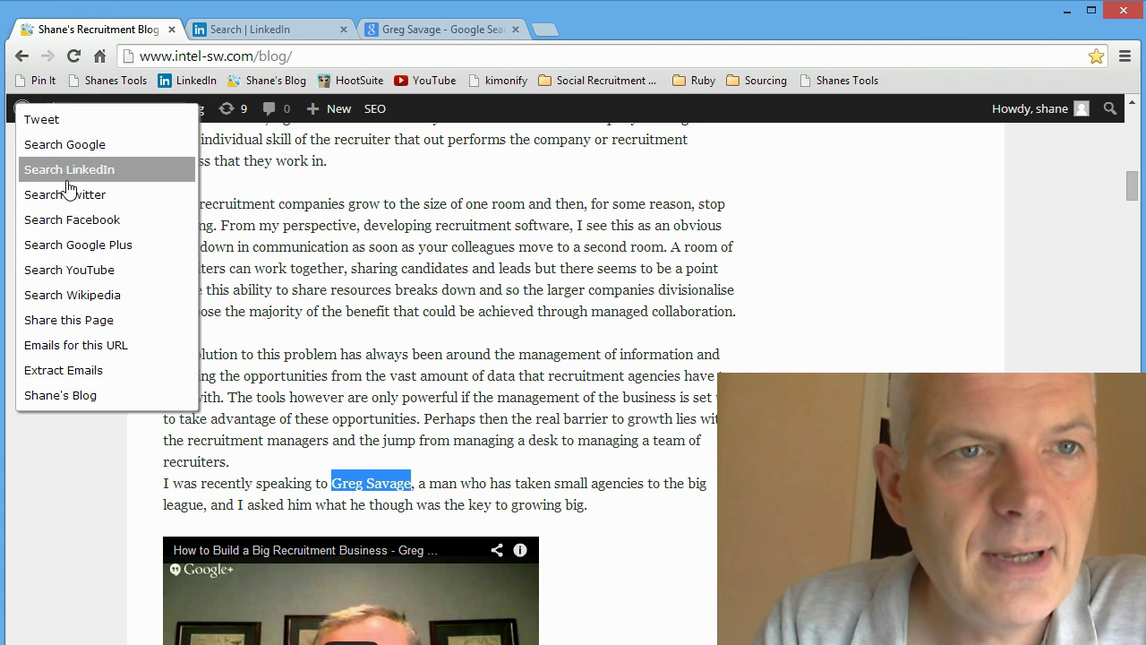
click(66, 191)
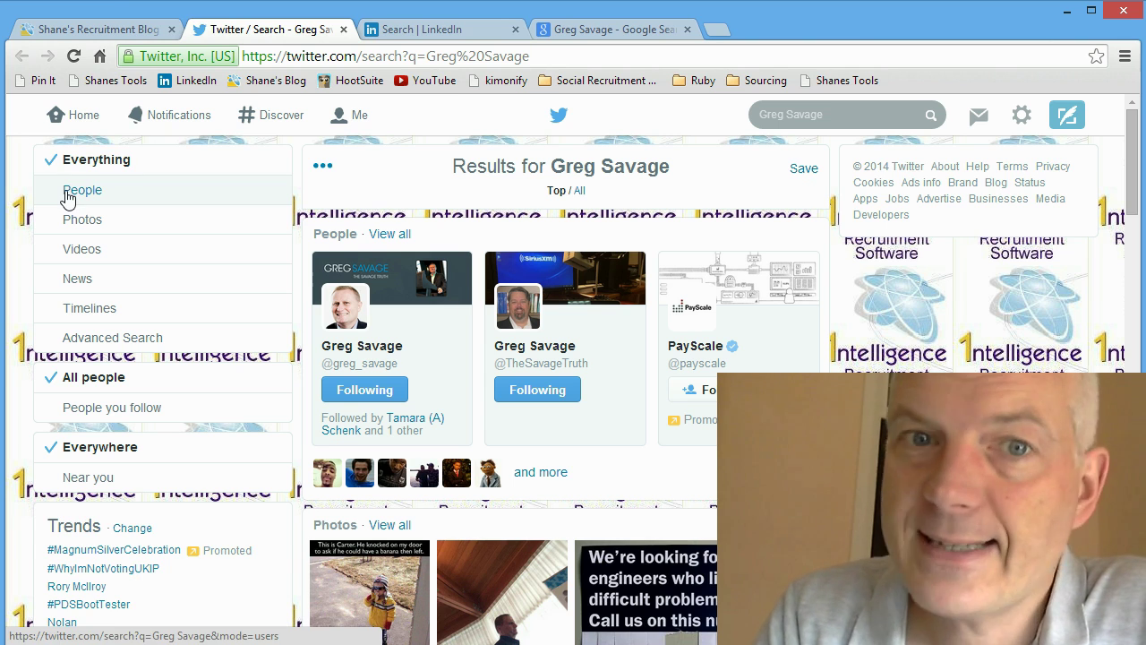
- Search Facebook and Google Plus for the selected name from the blog page with Shanes Tools
click(99, 30)
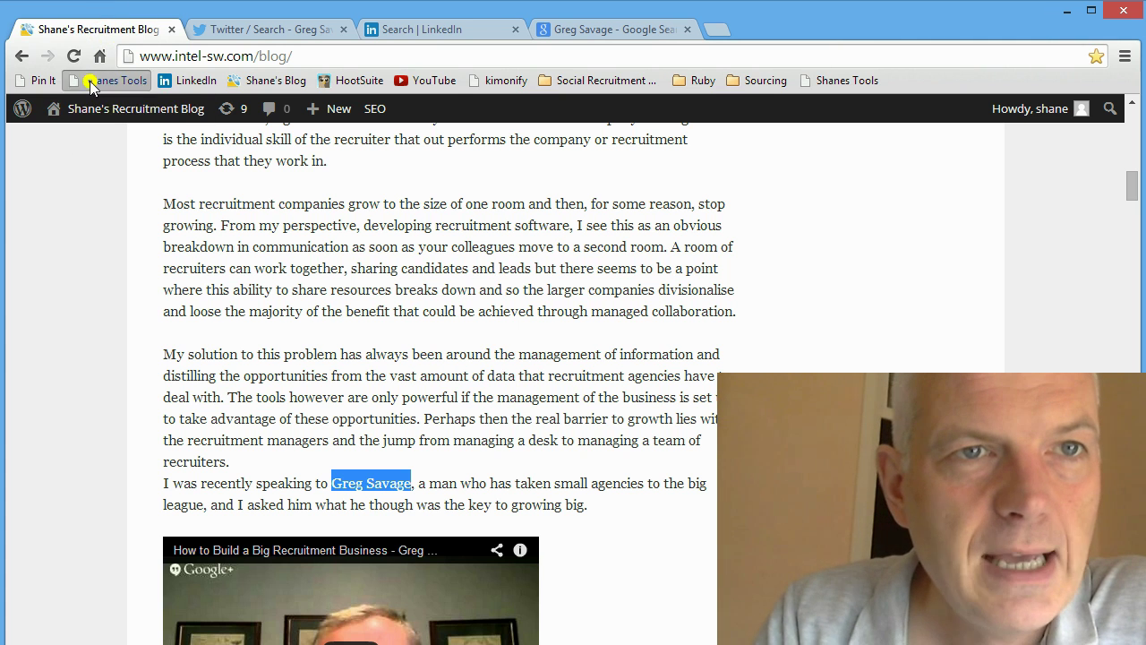
click(104, 80)
click(71, 219)
click(98, 30)
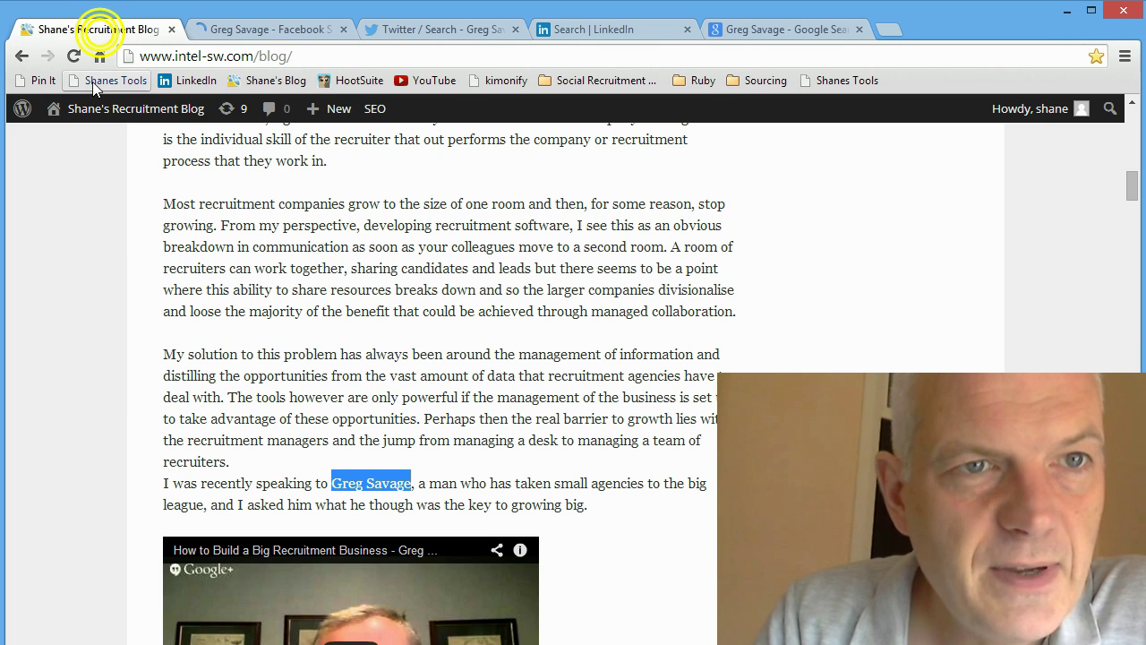
click(104, 80)
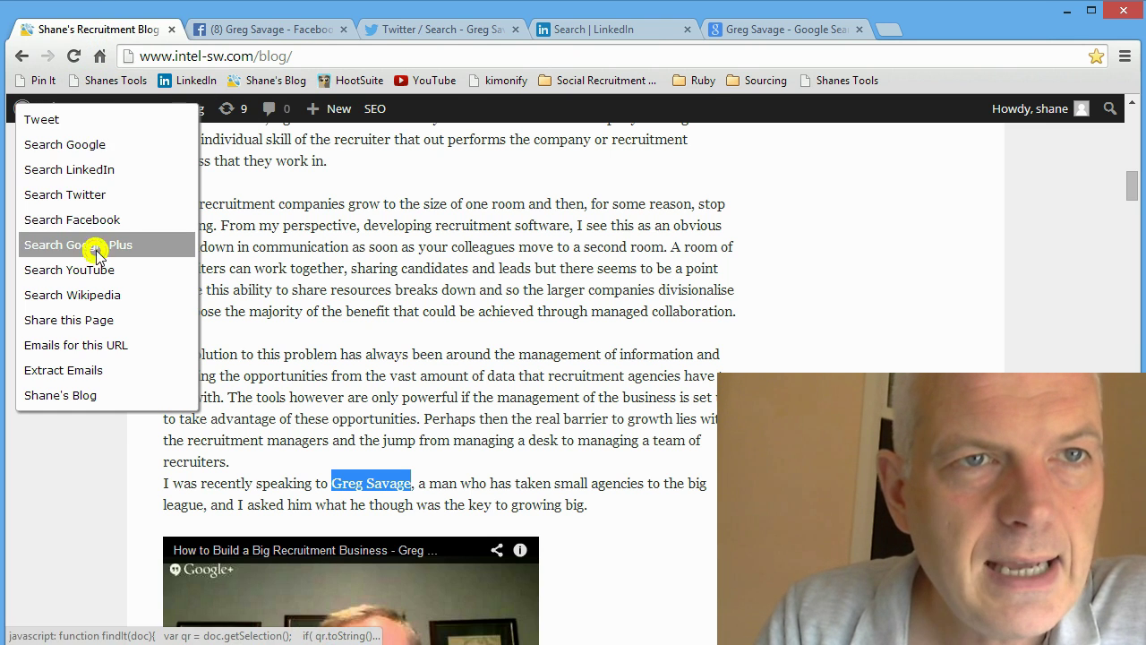
click(98, 249)
- Search YouTube for the selected name with Shanes Tools and review the Google+, Facebook and Twitter search pages
click(120, 29)
click(107, 84)
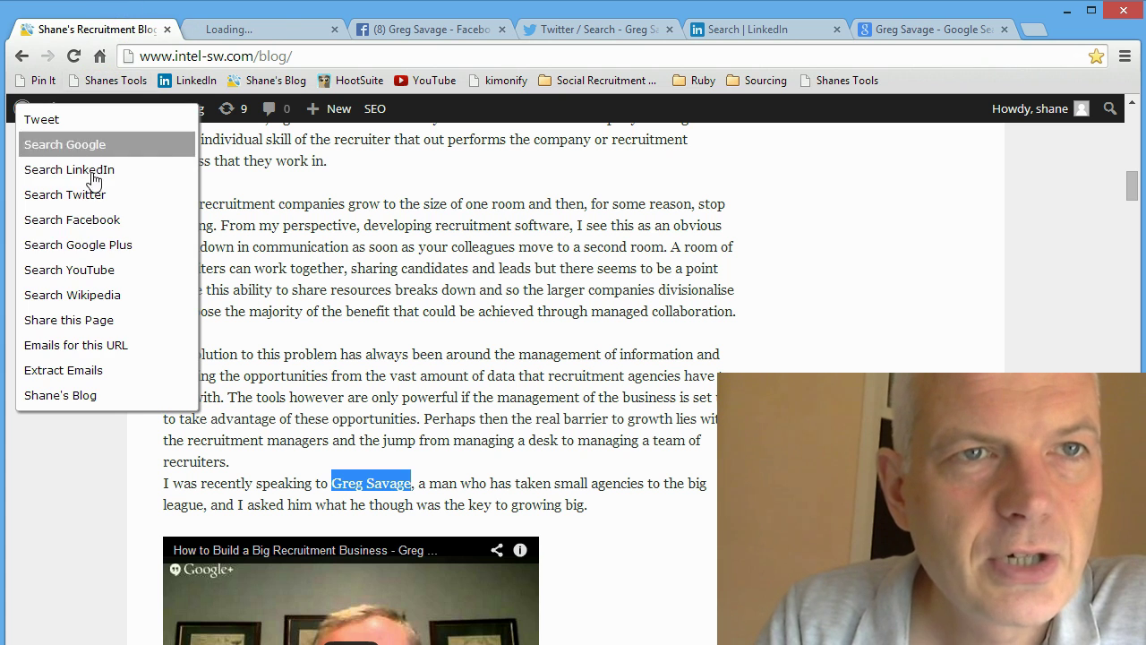
click(101, 270)
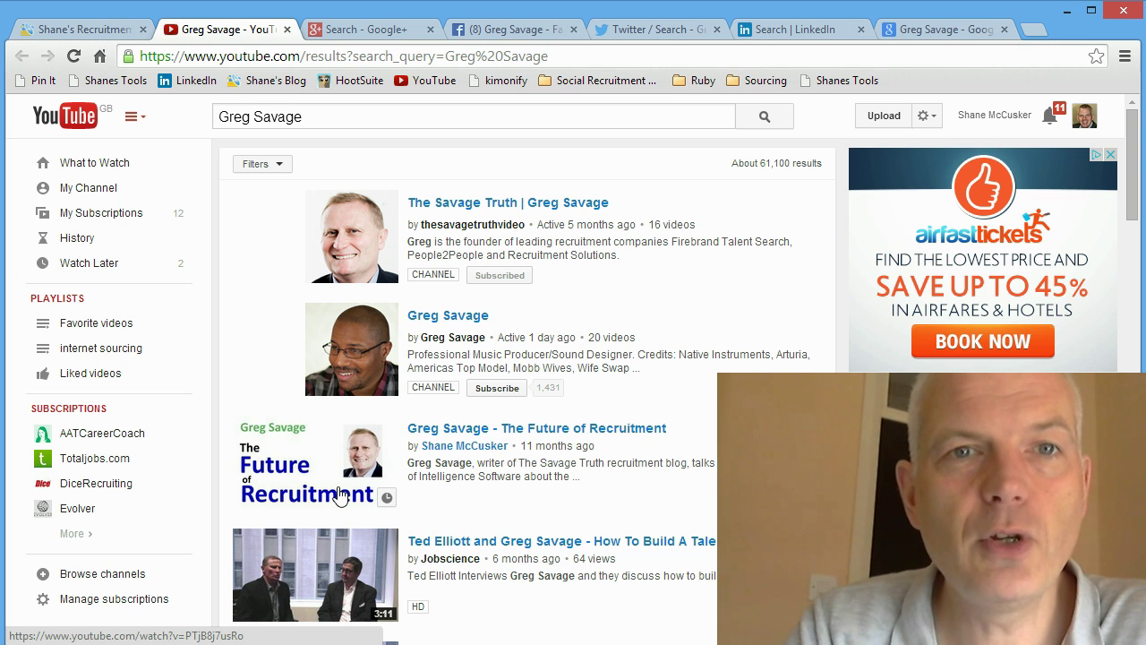
click(360, 31)
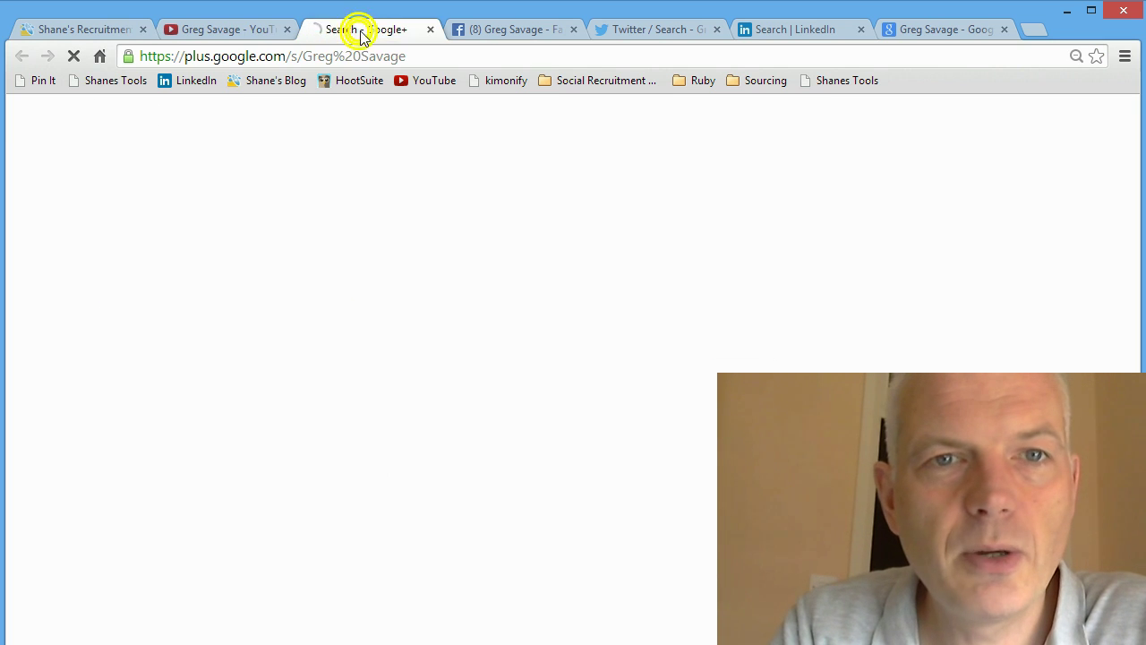
click(511, 28)
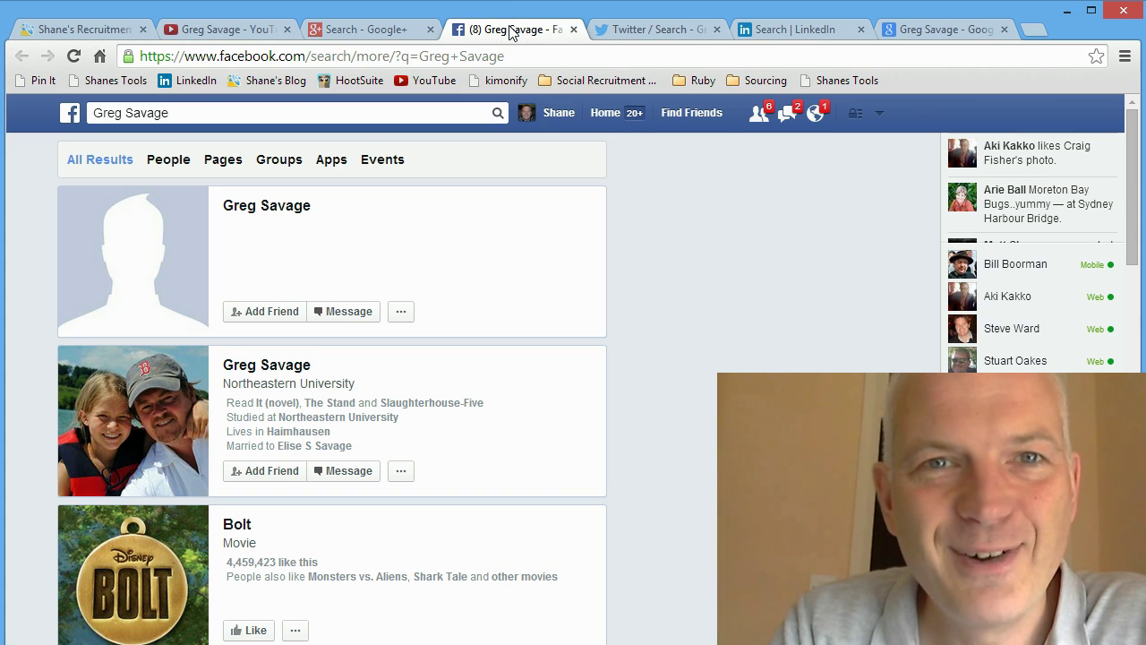
click(652, 29)
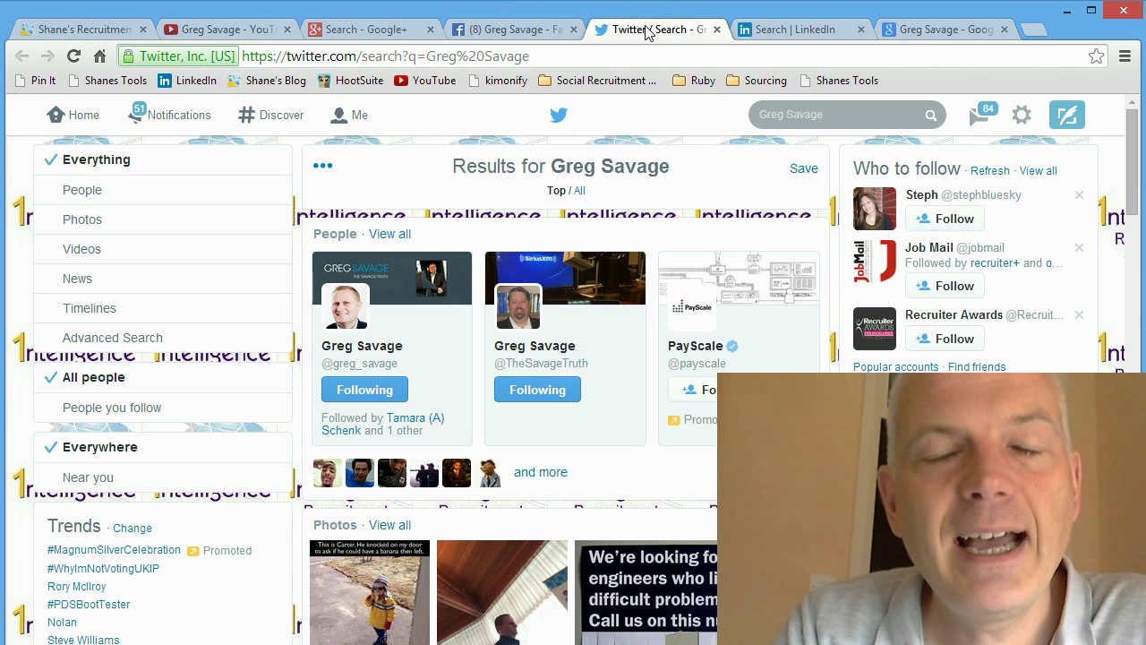
- Search Wikipedia for the name selected in the blog post using Shanes Tools
click(83, 29)
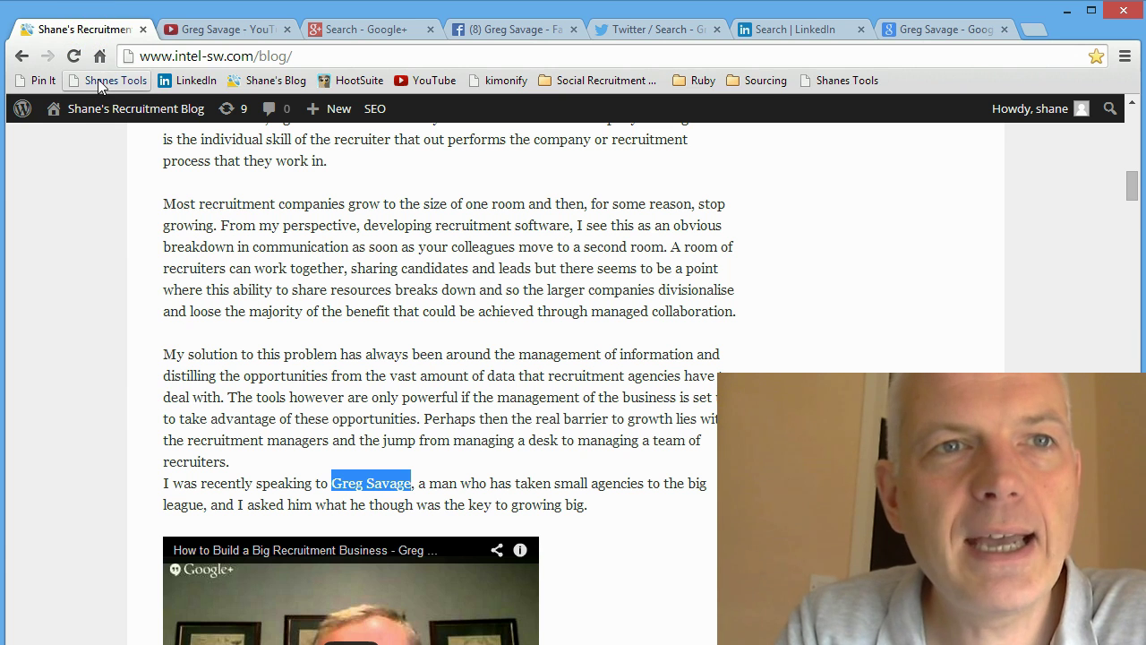
click(101, 81)
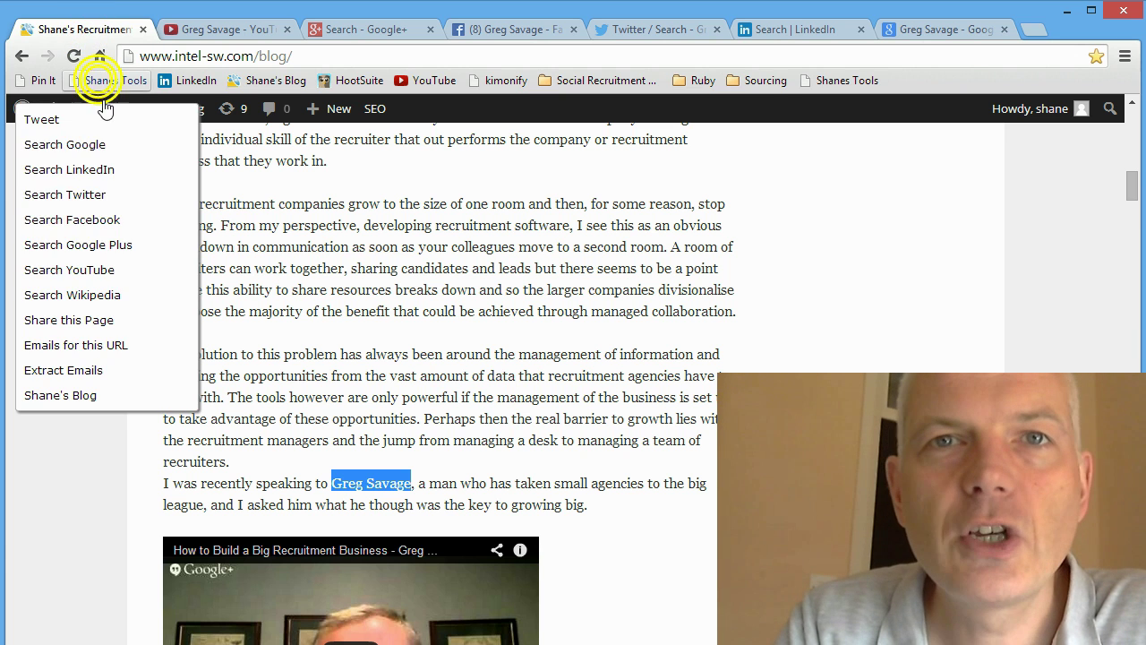
click(98, 296)
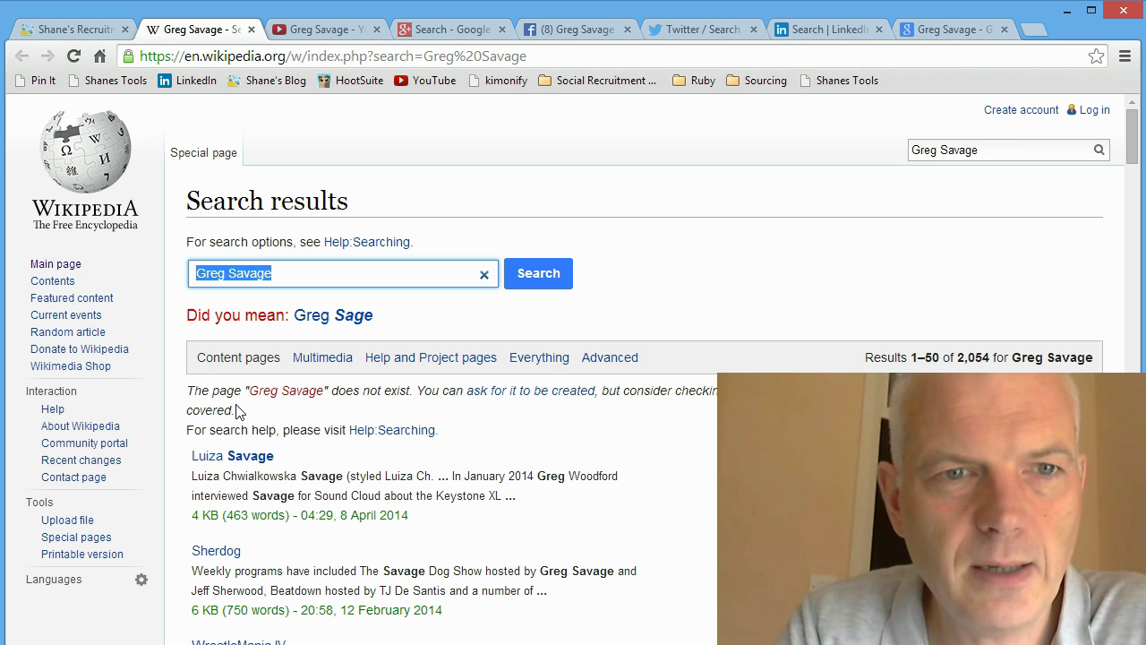
- Share the blog page on LinkedIn with Shanes Tools, and include Twitter in the public update
click(81, 30)
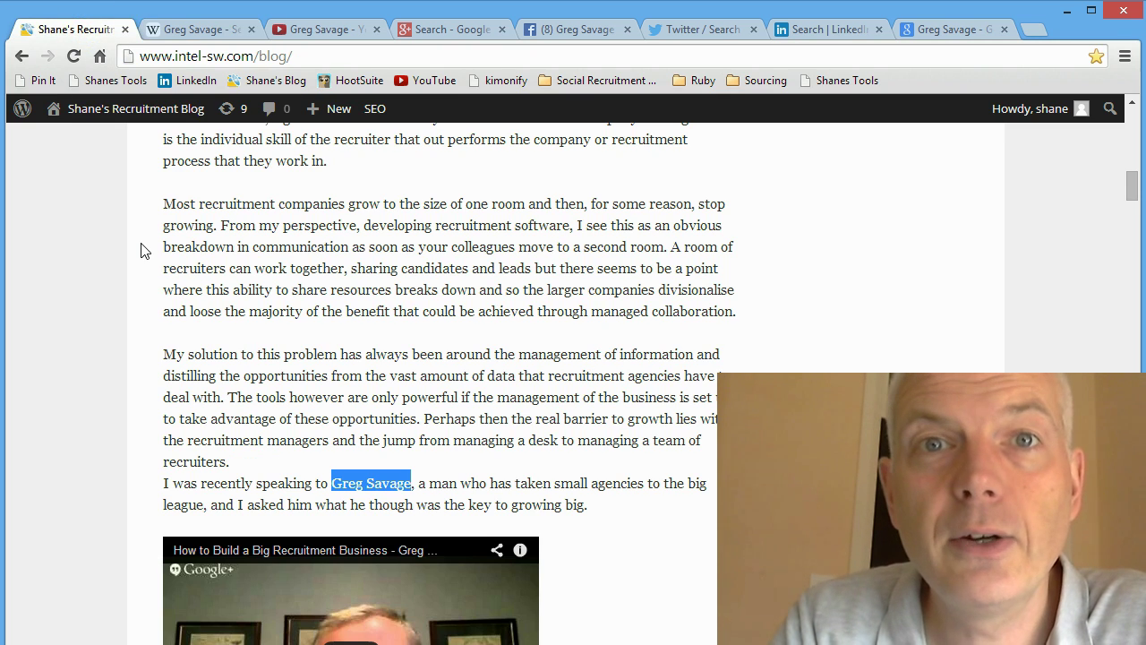
click(118, 80)
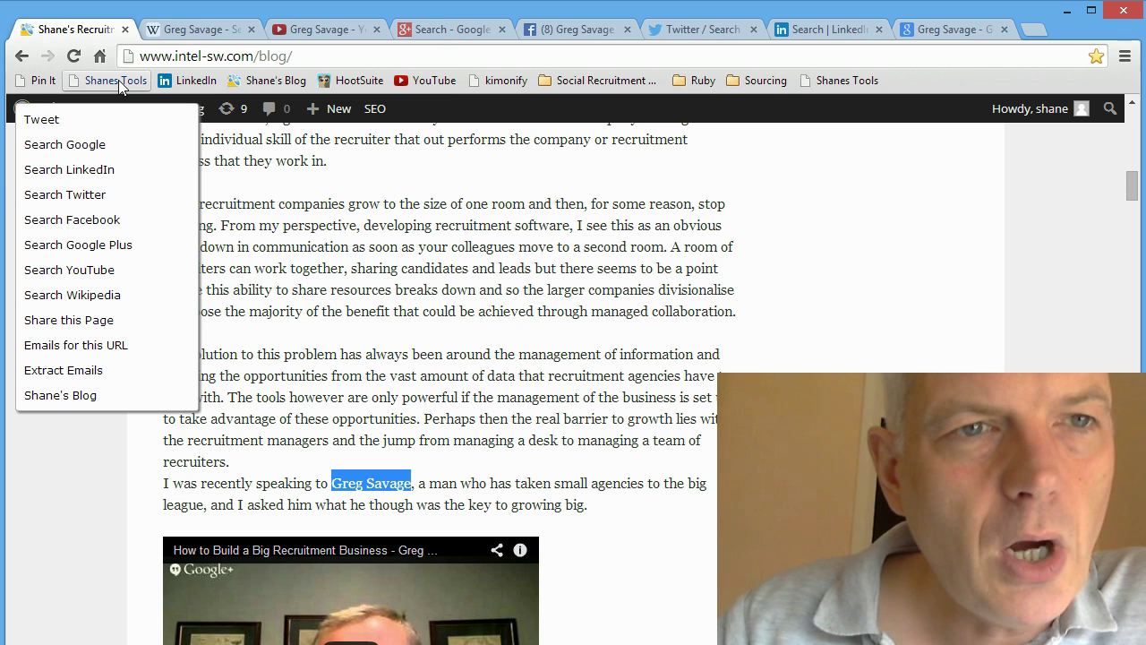
click(109, 322)
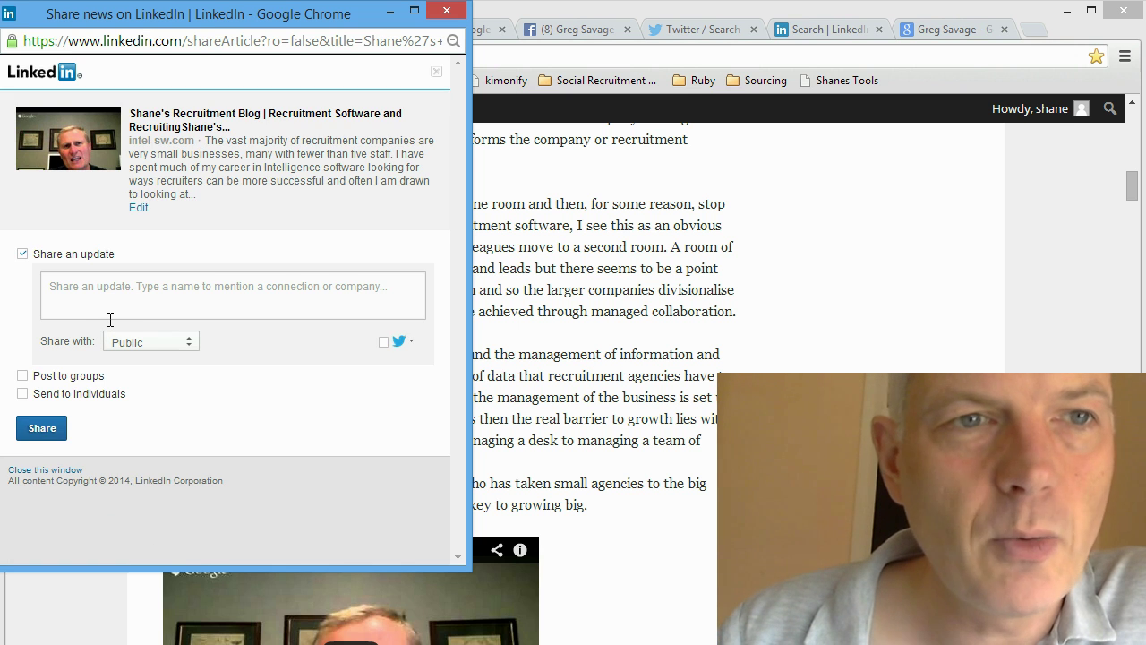
click(181, 298)
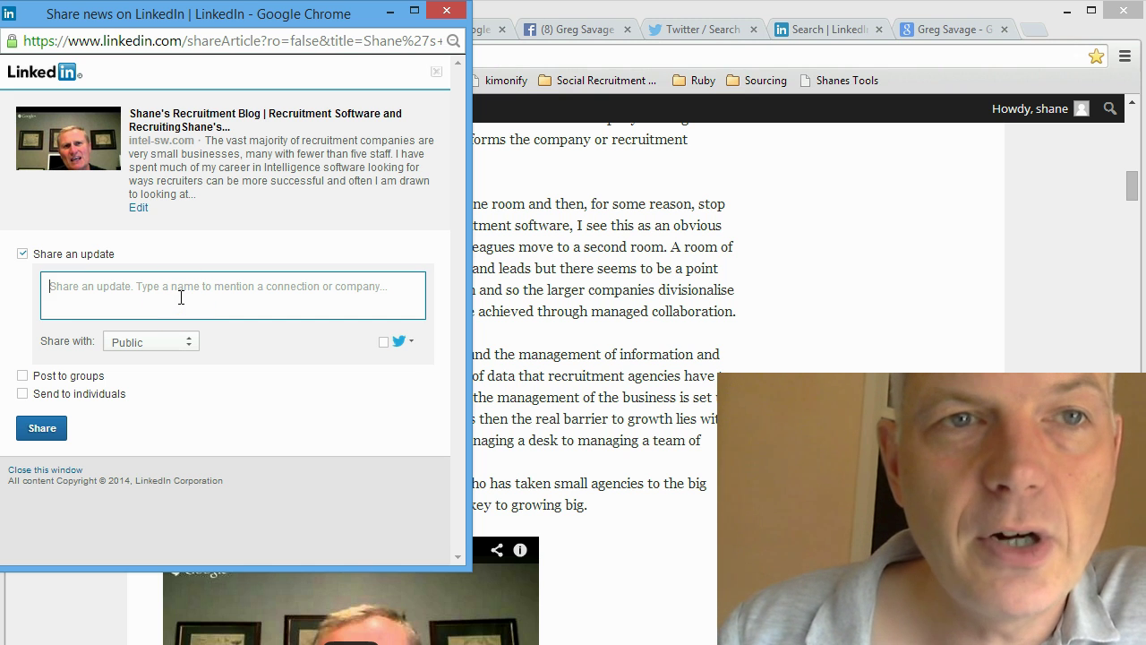
click(384, 343)
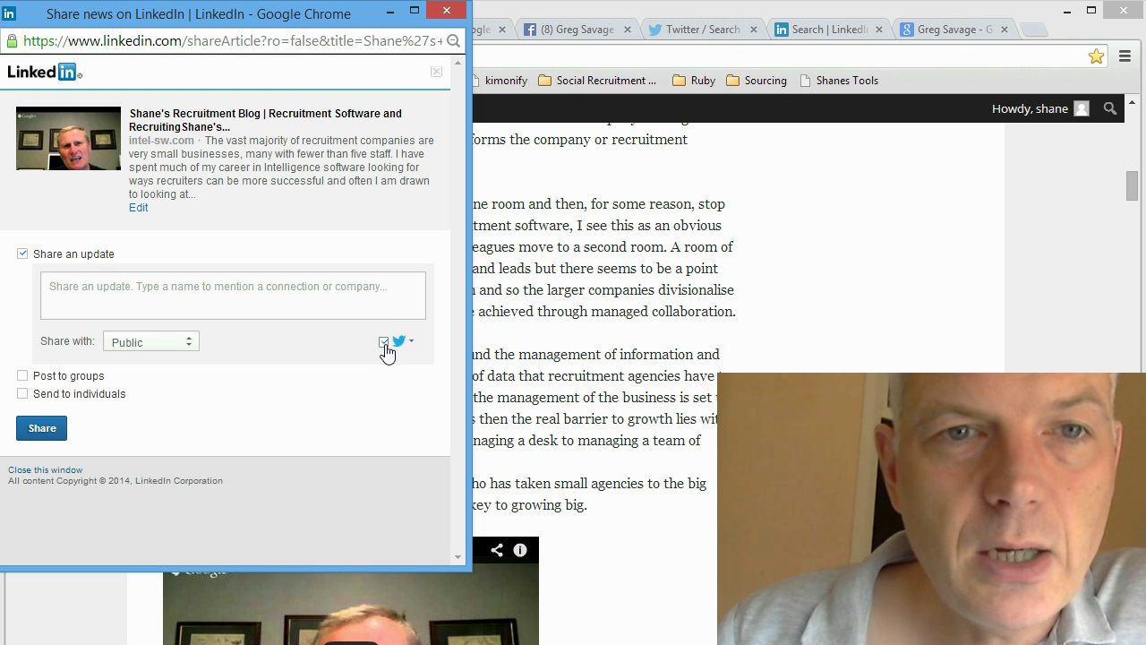
- Add the group "Cool (free) tools for recruiting" as a posting target for the LinkedIn share, and close the share window without sharing
click(23, 376)
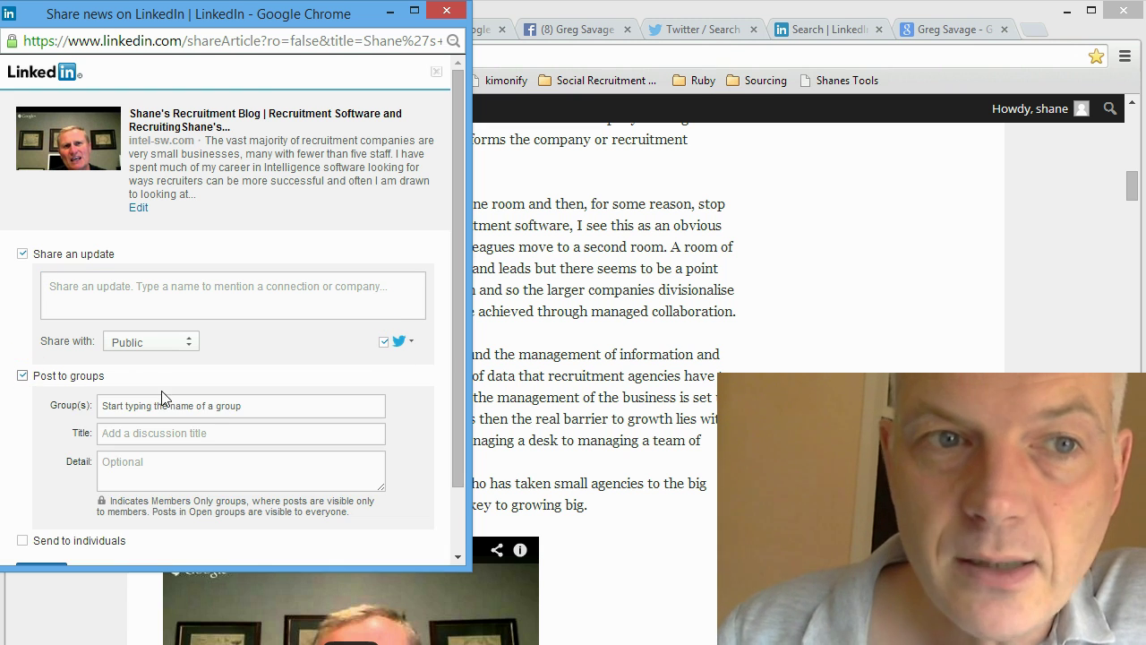
click(212, 408)
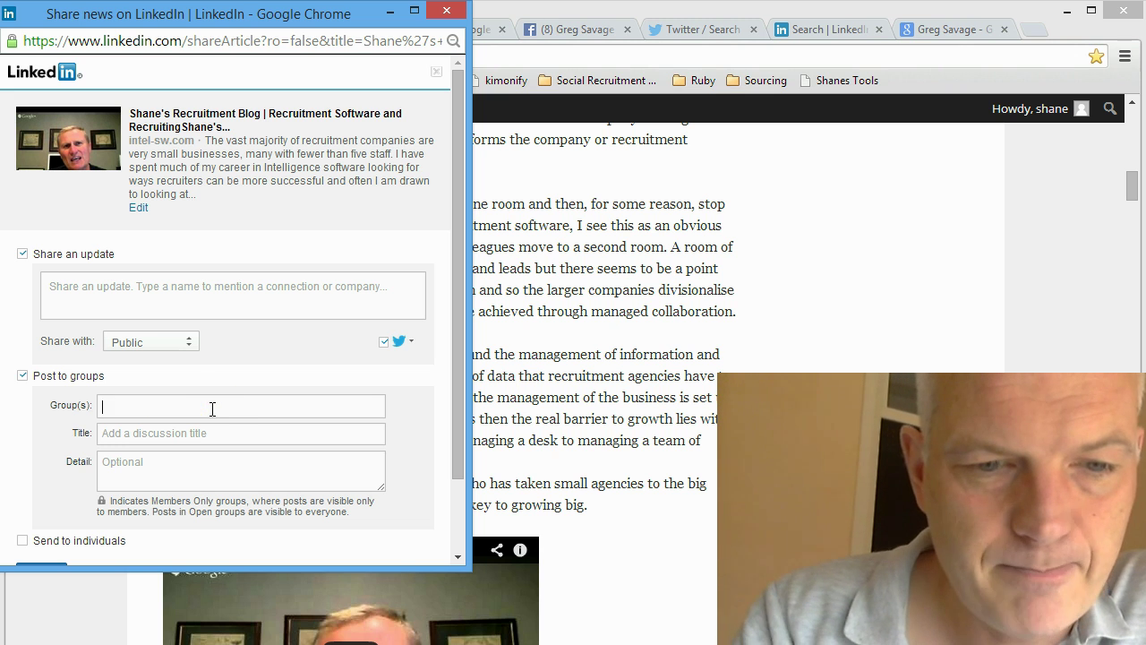
text(C)
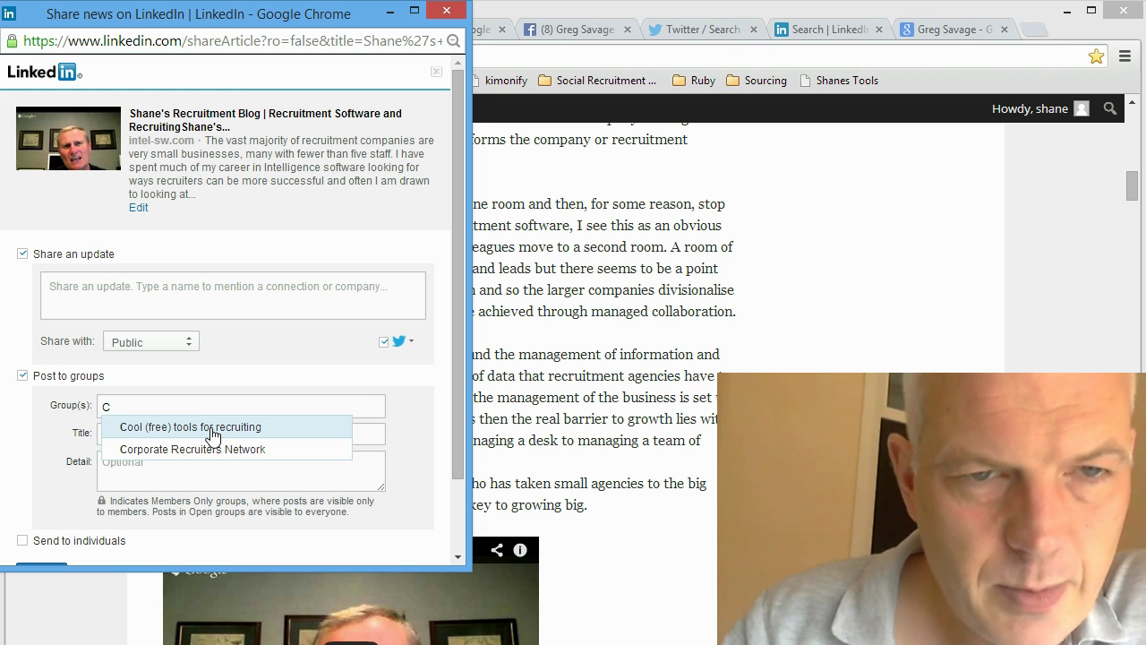
click(212, 428)
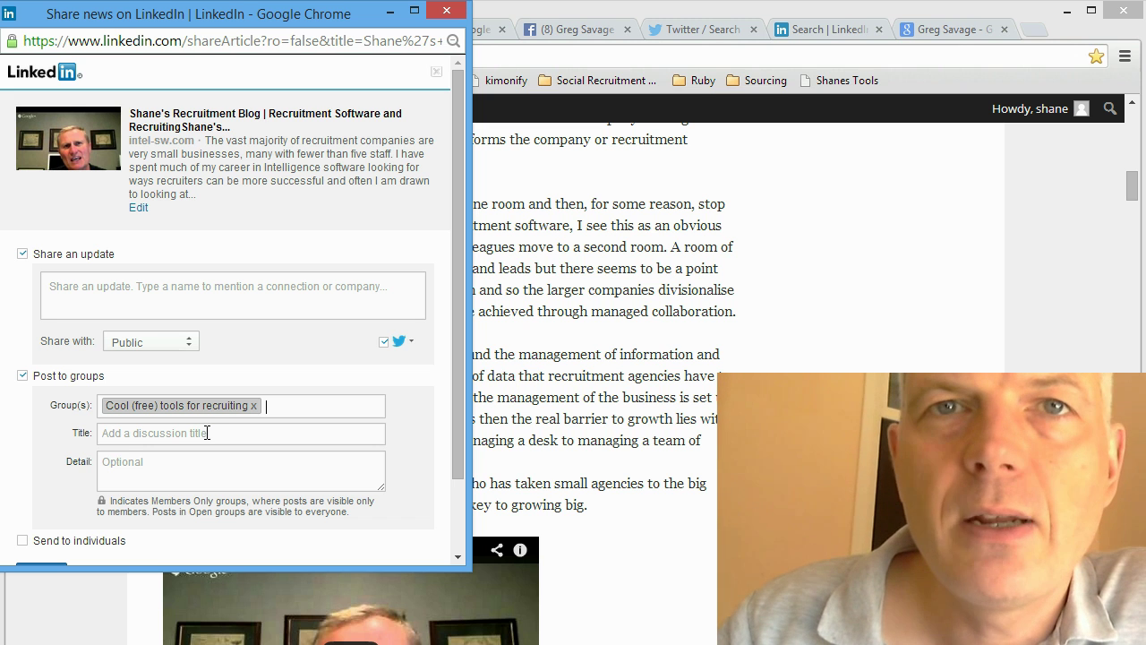
scroll(143, 470, down, 2)
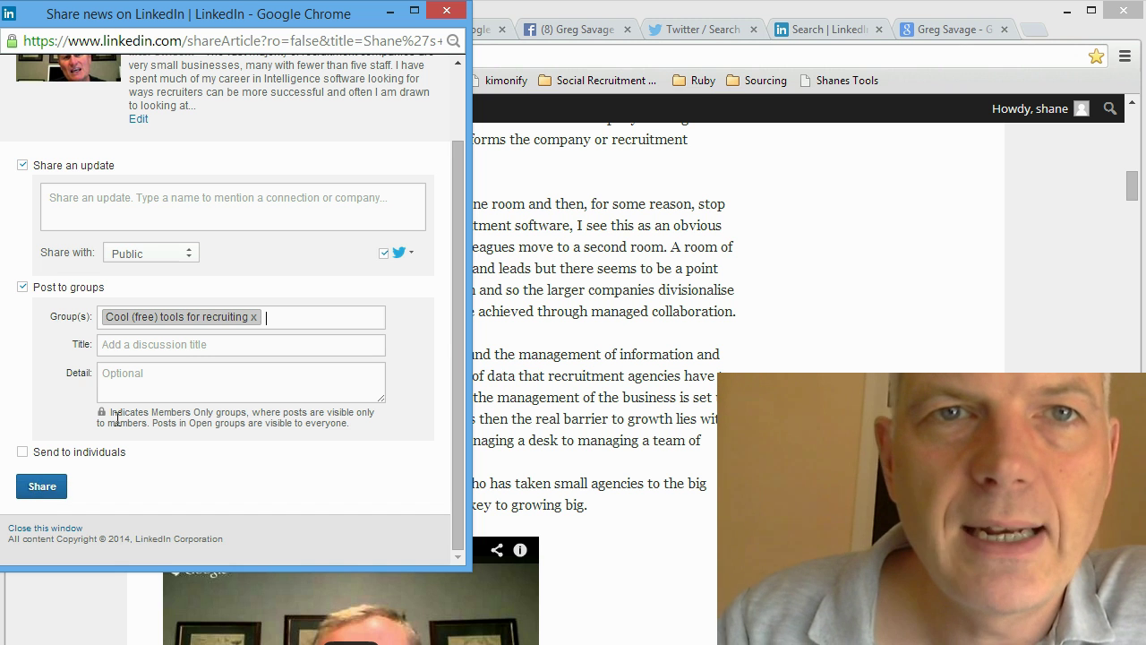
click(446, 10)
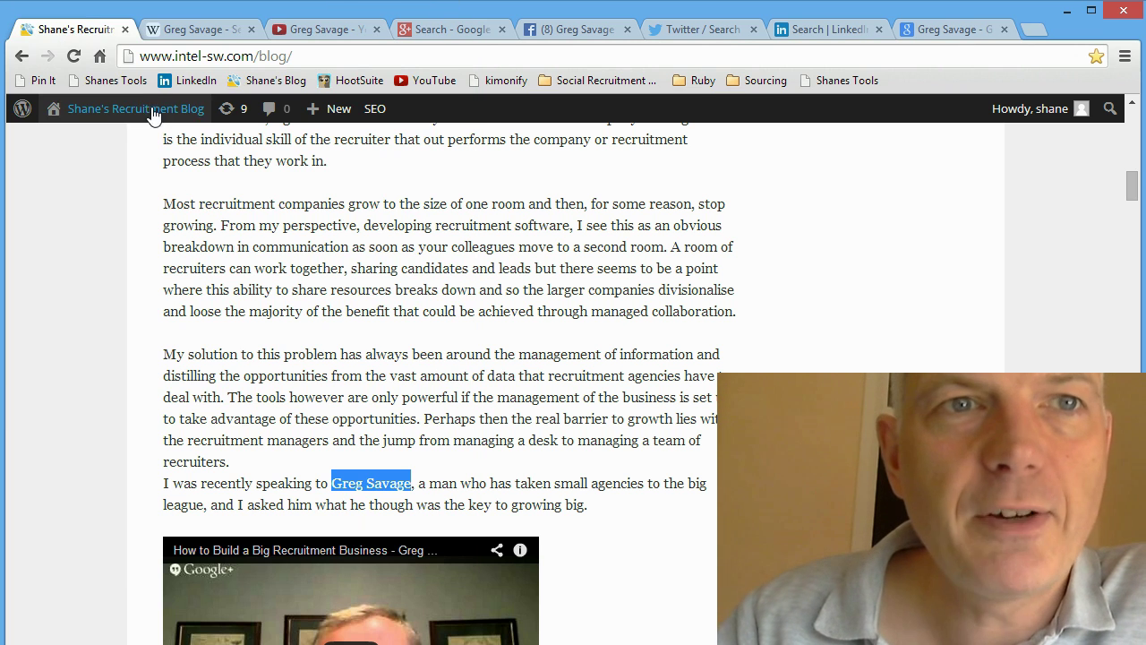
- Search for emails for the blog's URL with Shanes Tools, and reload the Google search with the URL's num value set to 10
click(134, 80)
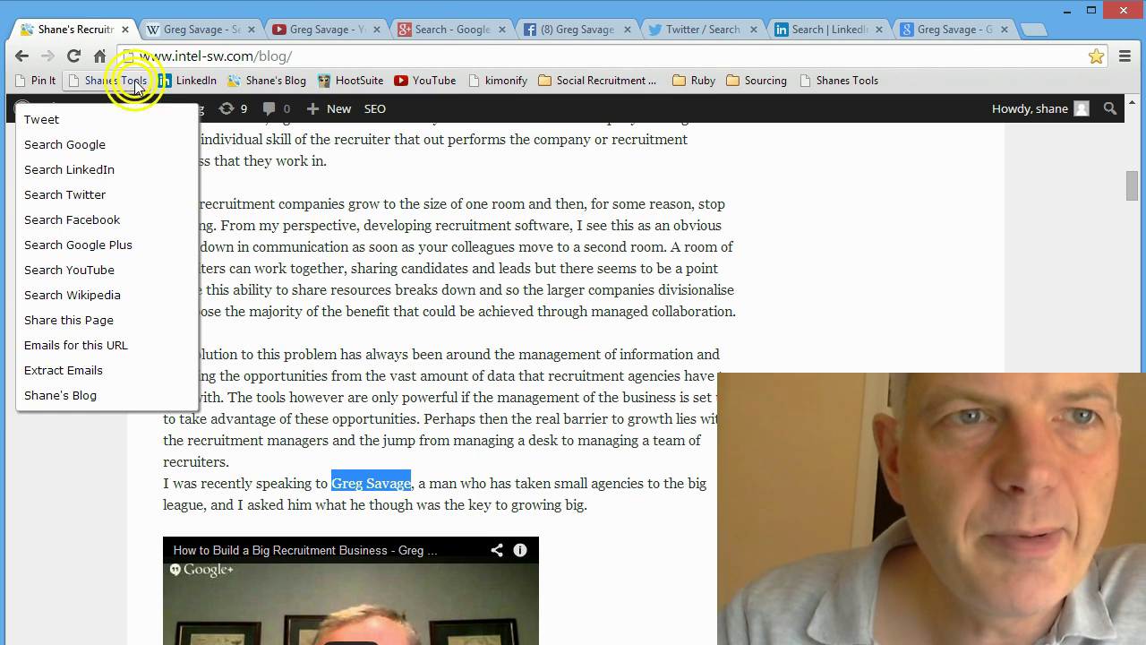
click(105, 353)
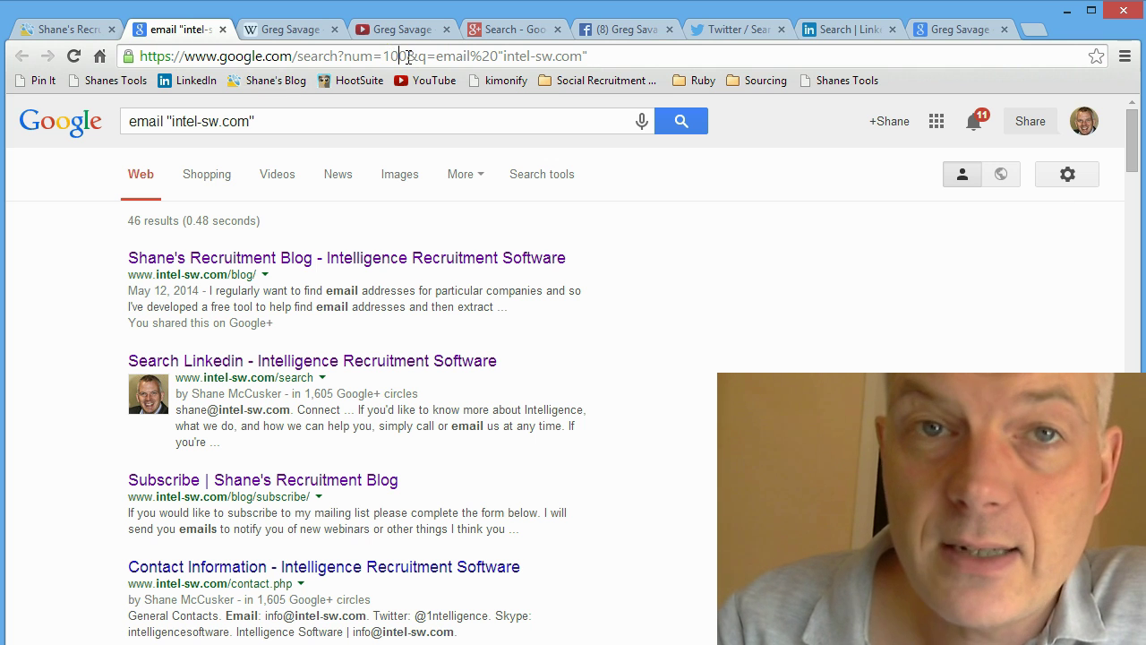
click(403, 57)
click(403, 58)
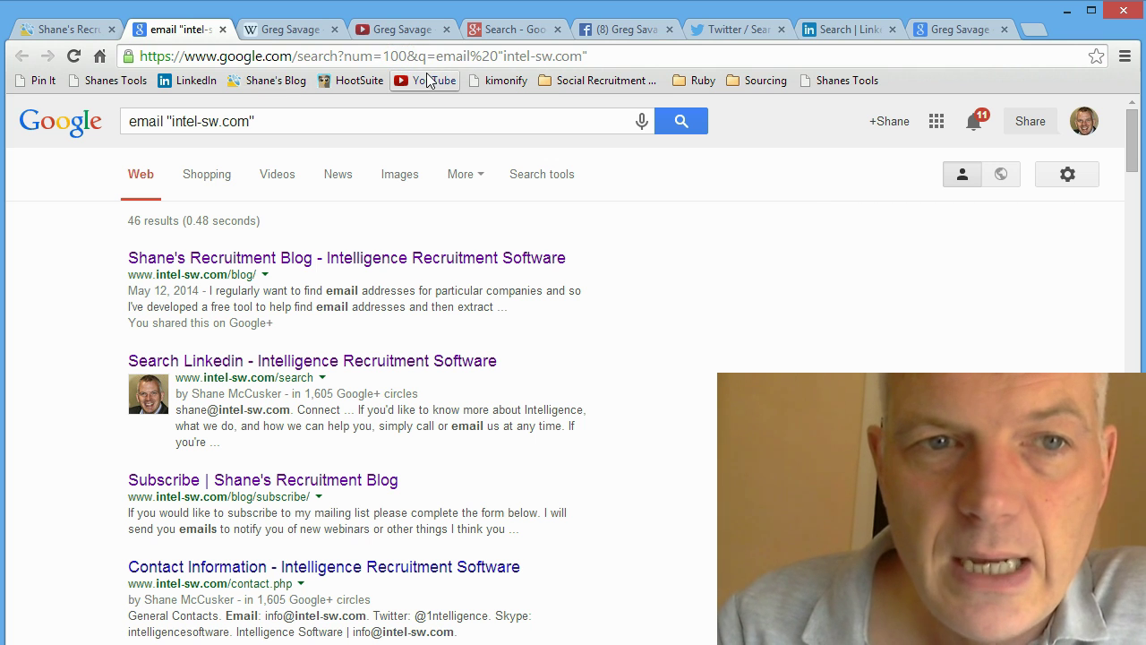
key(BackSpace)
key(Return)
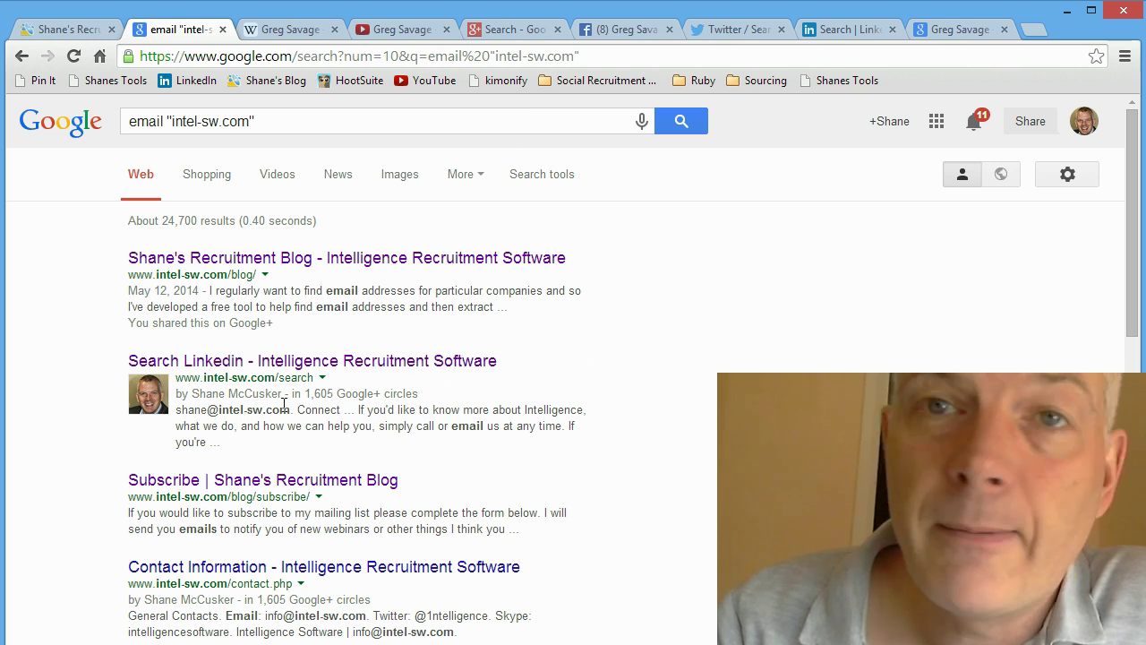
- Highlight an email address in the Google results, extract the page's emails with Shanes Tools, and close the extractor window
drag(297, 414, 177, 412)
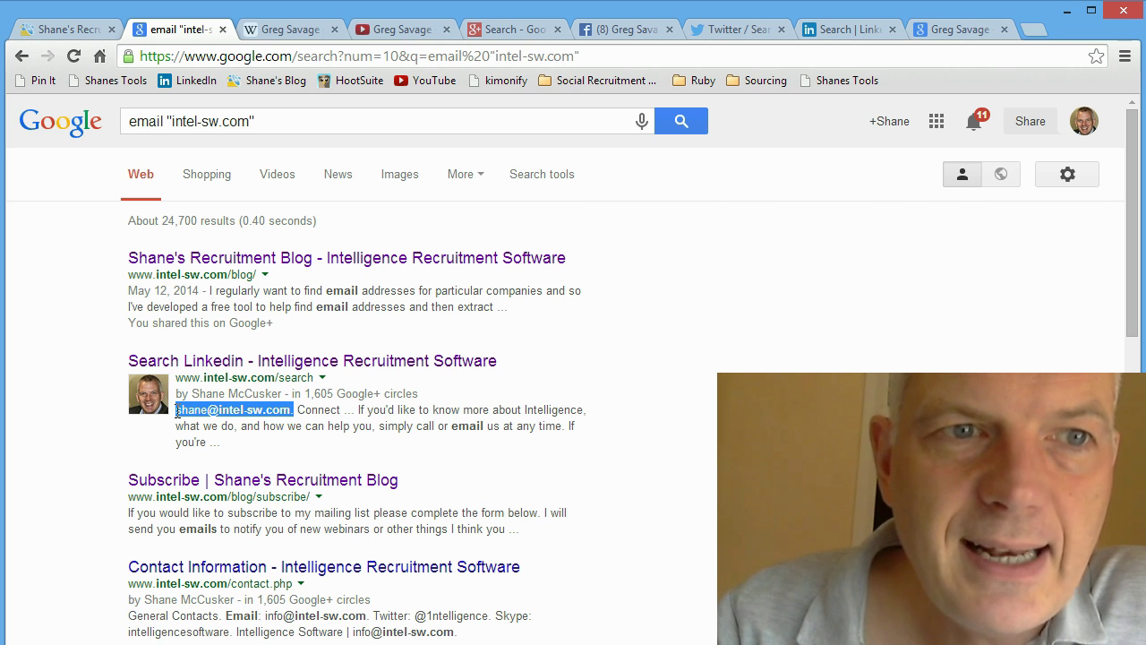
click(112, 79)
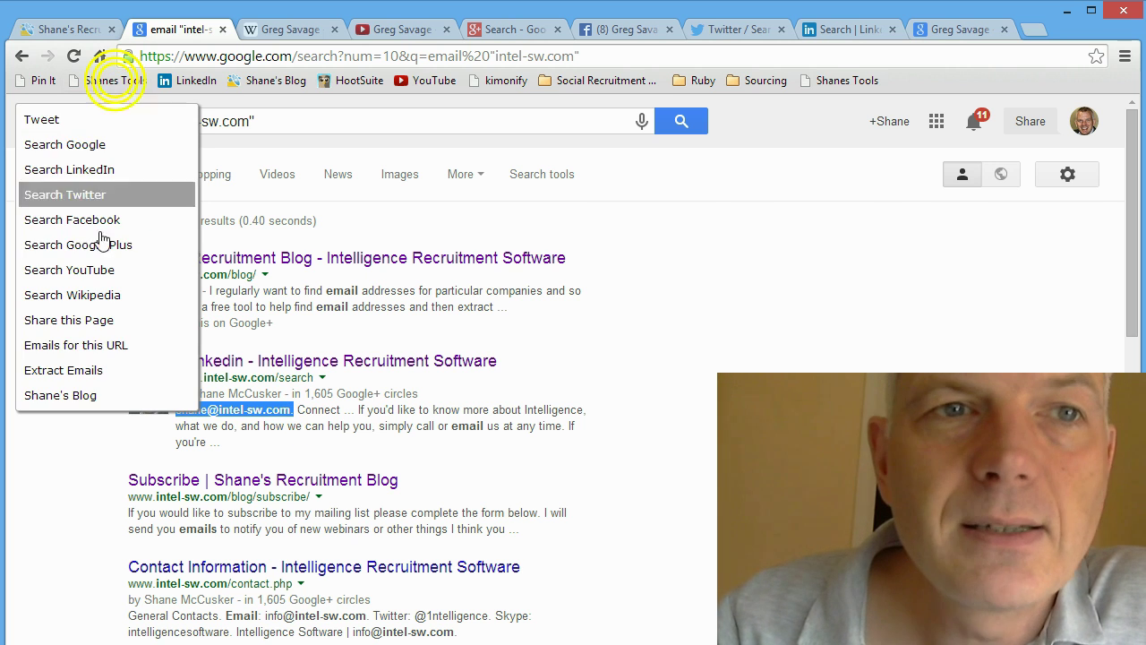
click(86, 381)
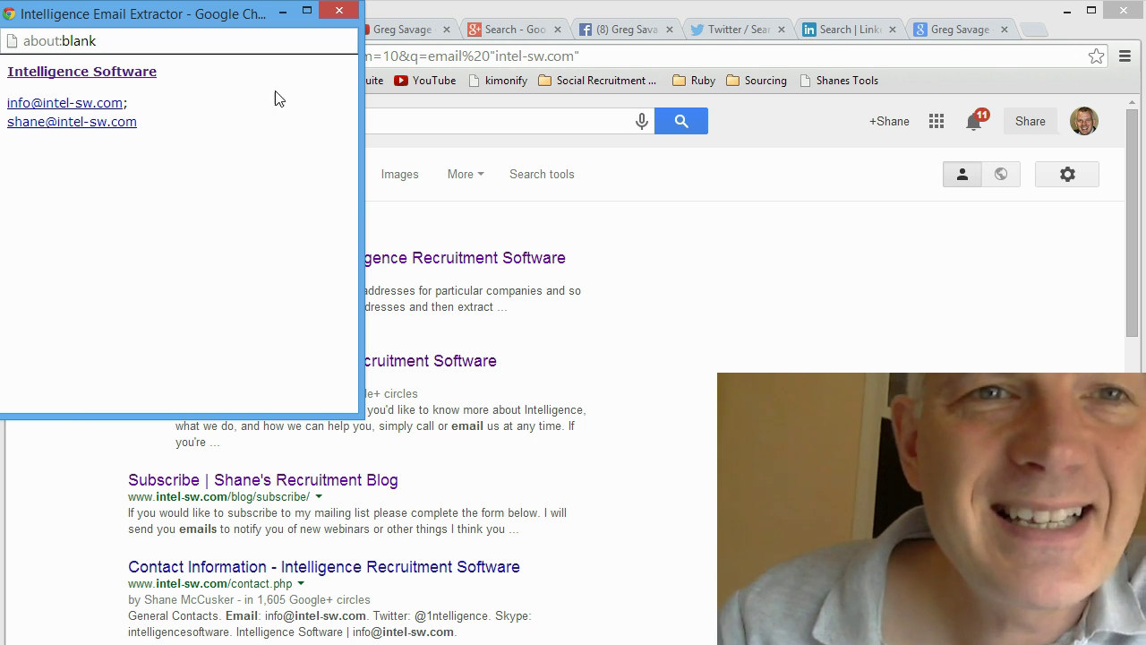
click(341, 12)
- Return to the recruitment blog page and open Shane's Blog through Shanes Tools
click(64, 25)
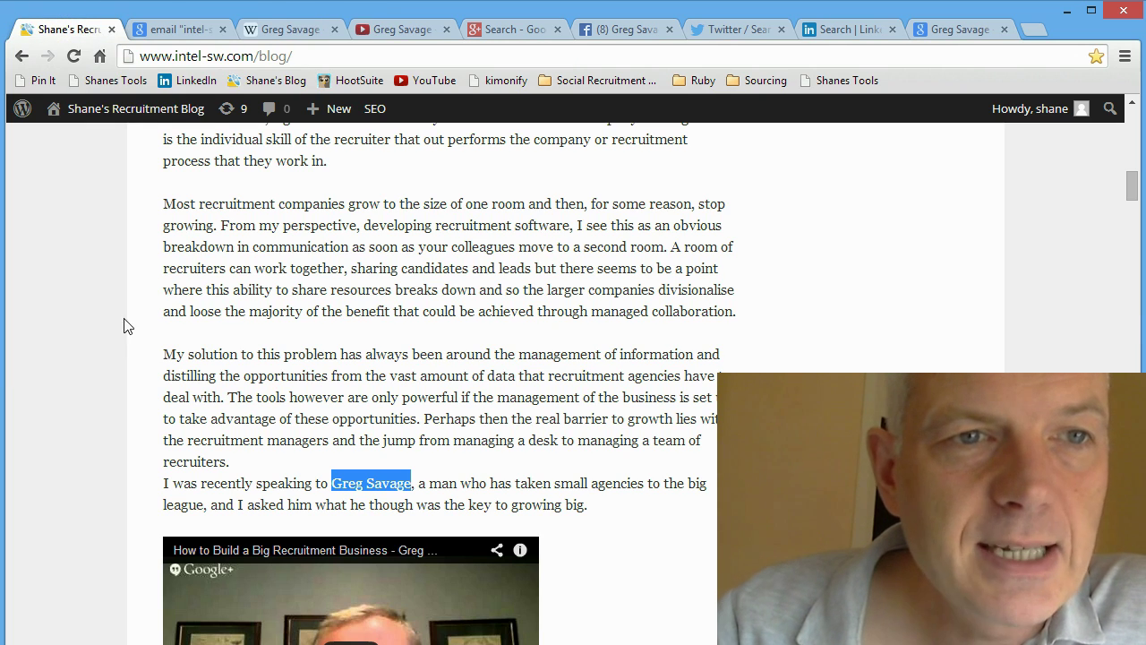
click(135, 79)
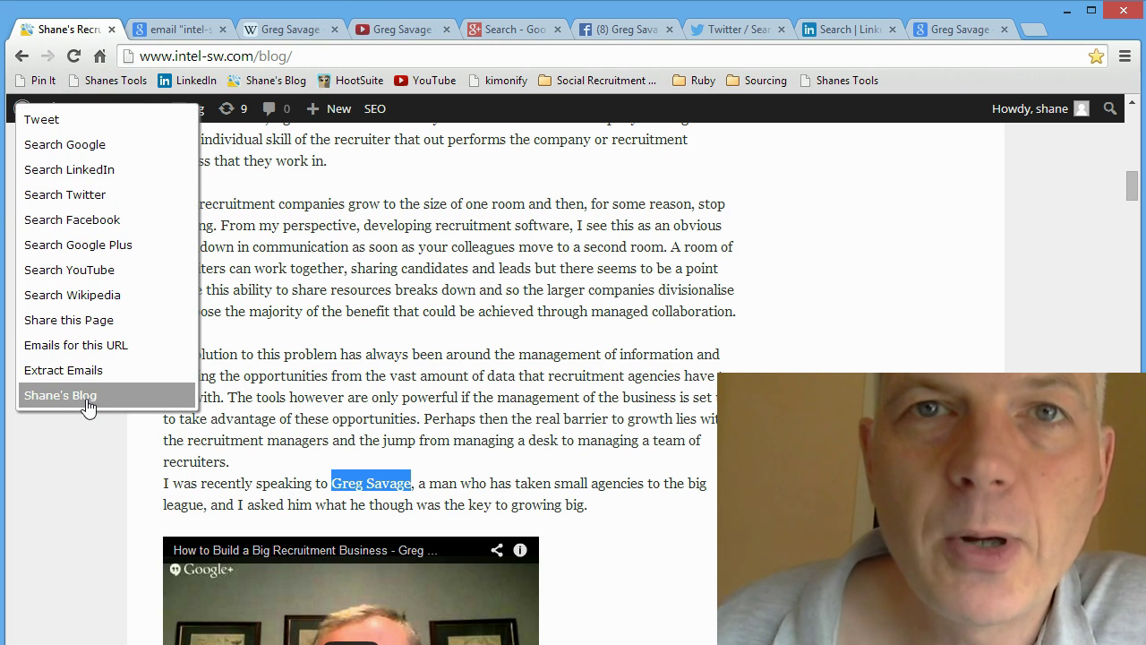
click(85, 399)
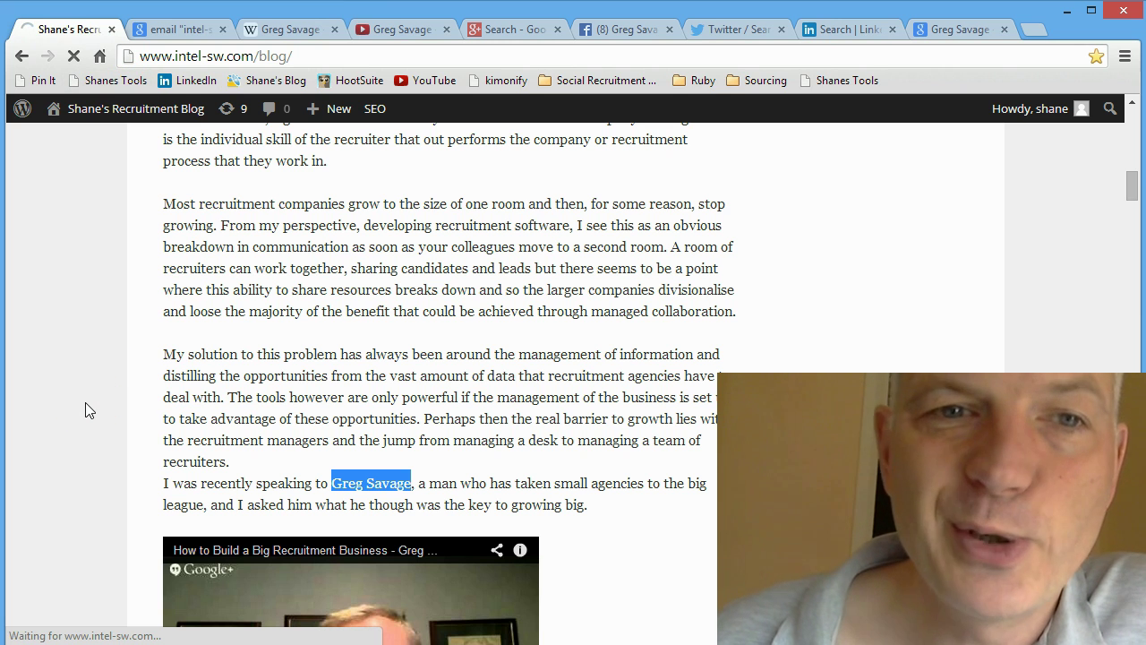